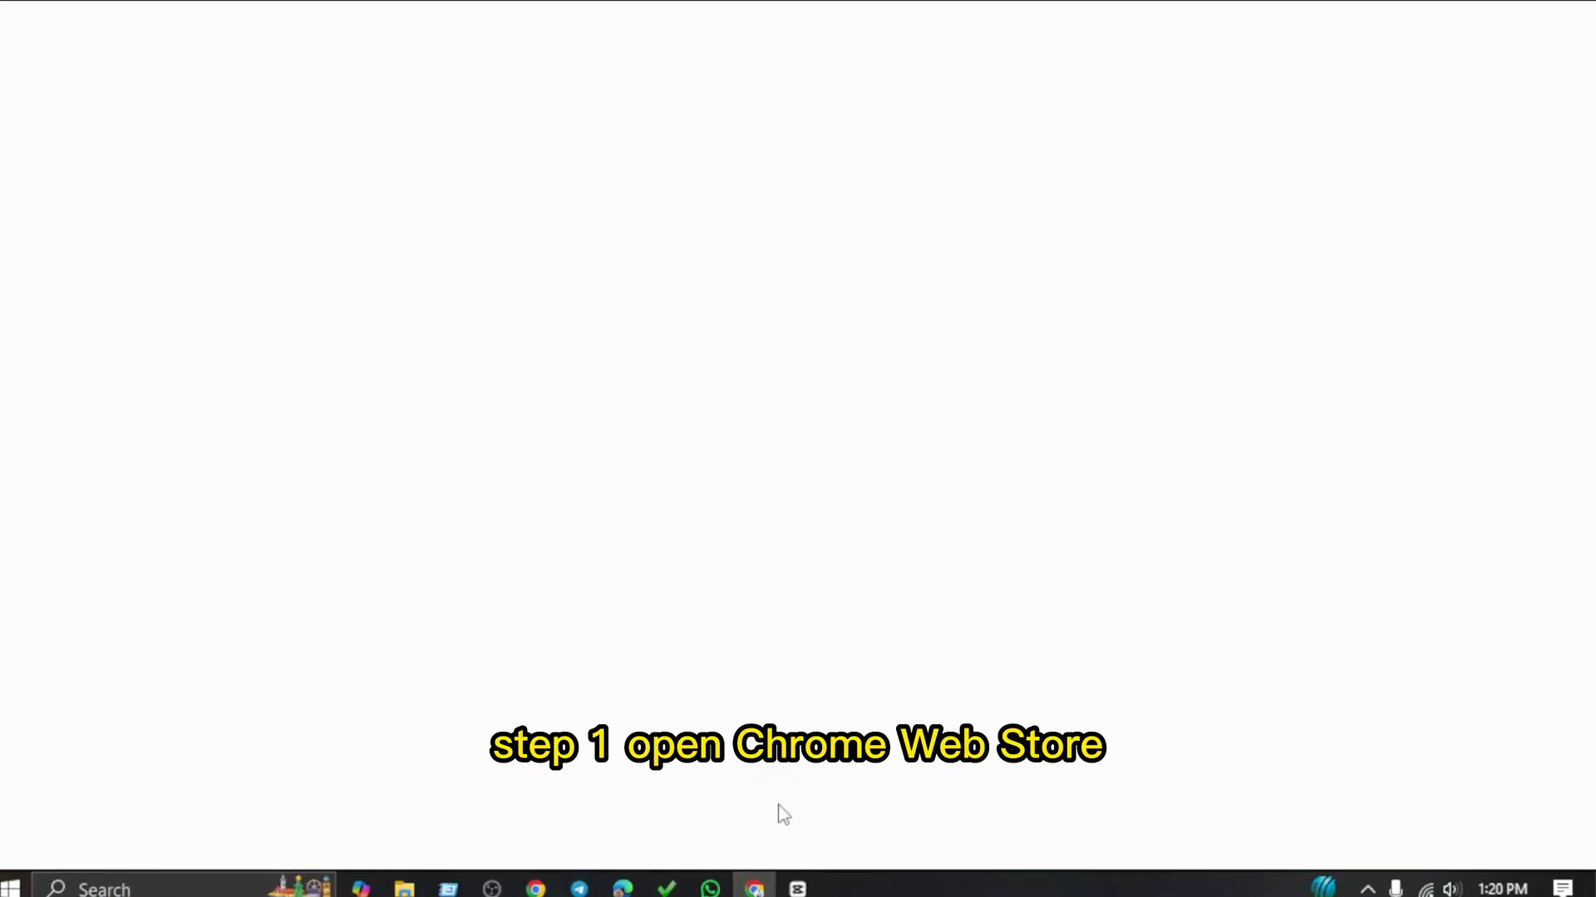
In a new tab, search Google for 'material new tab extension'.
{"action": "left_click", "coordinate": [1360, 25]}
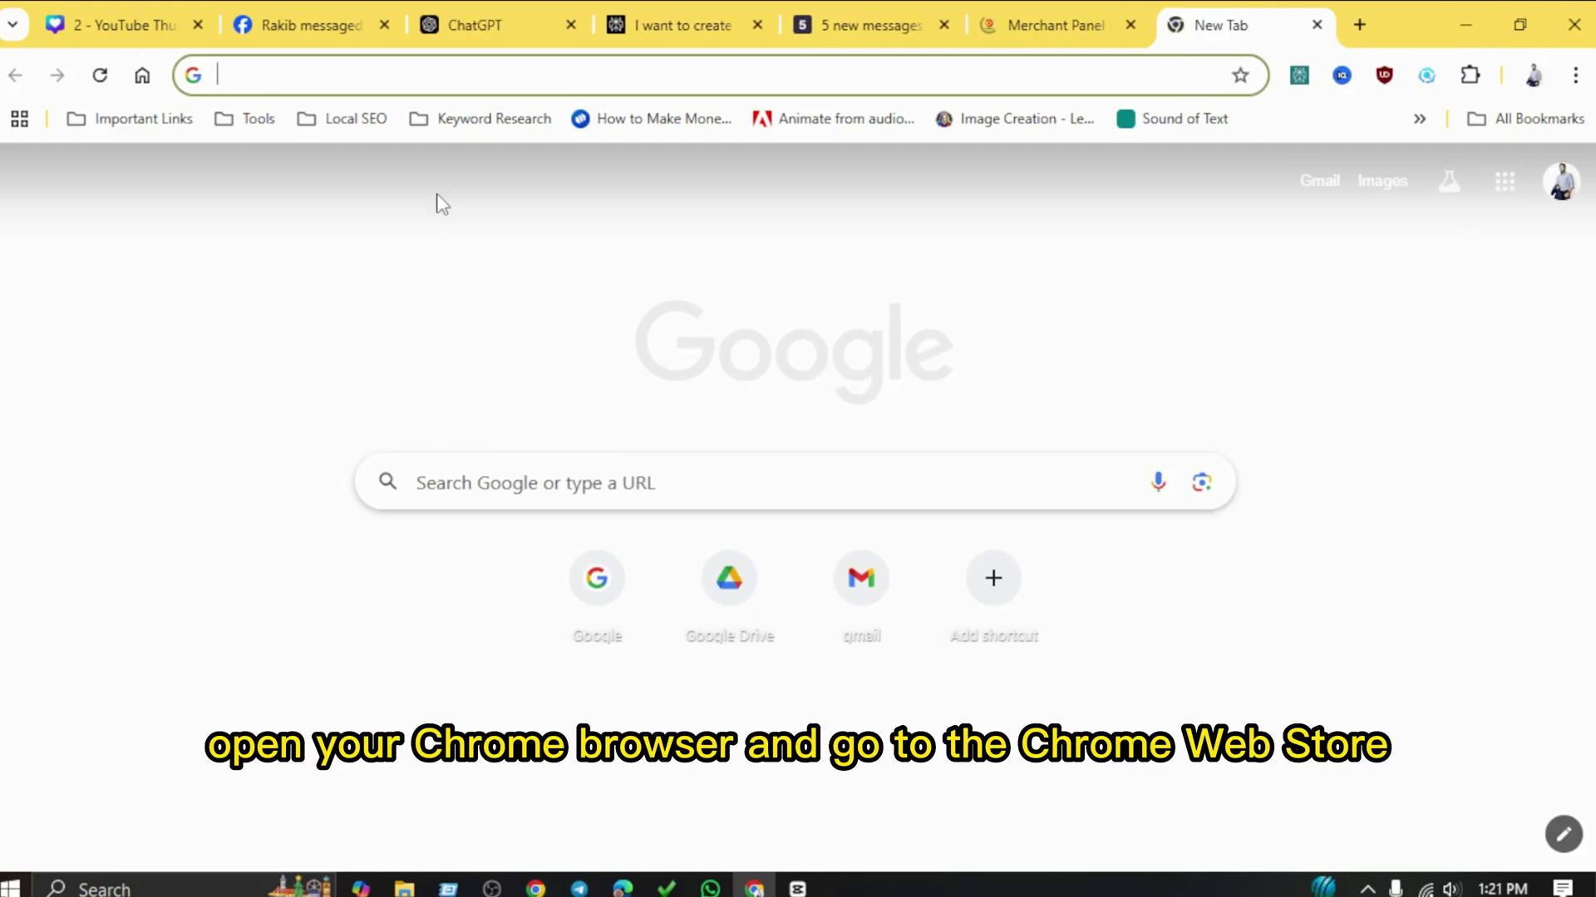
{"action": "type", "text": "materia"}
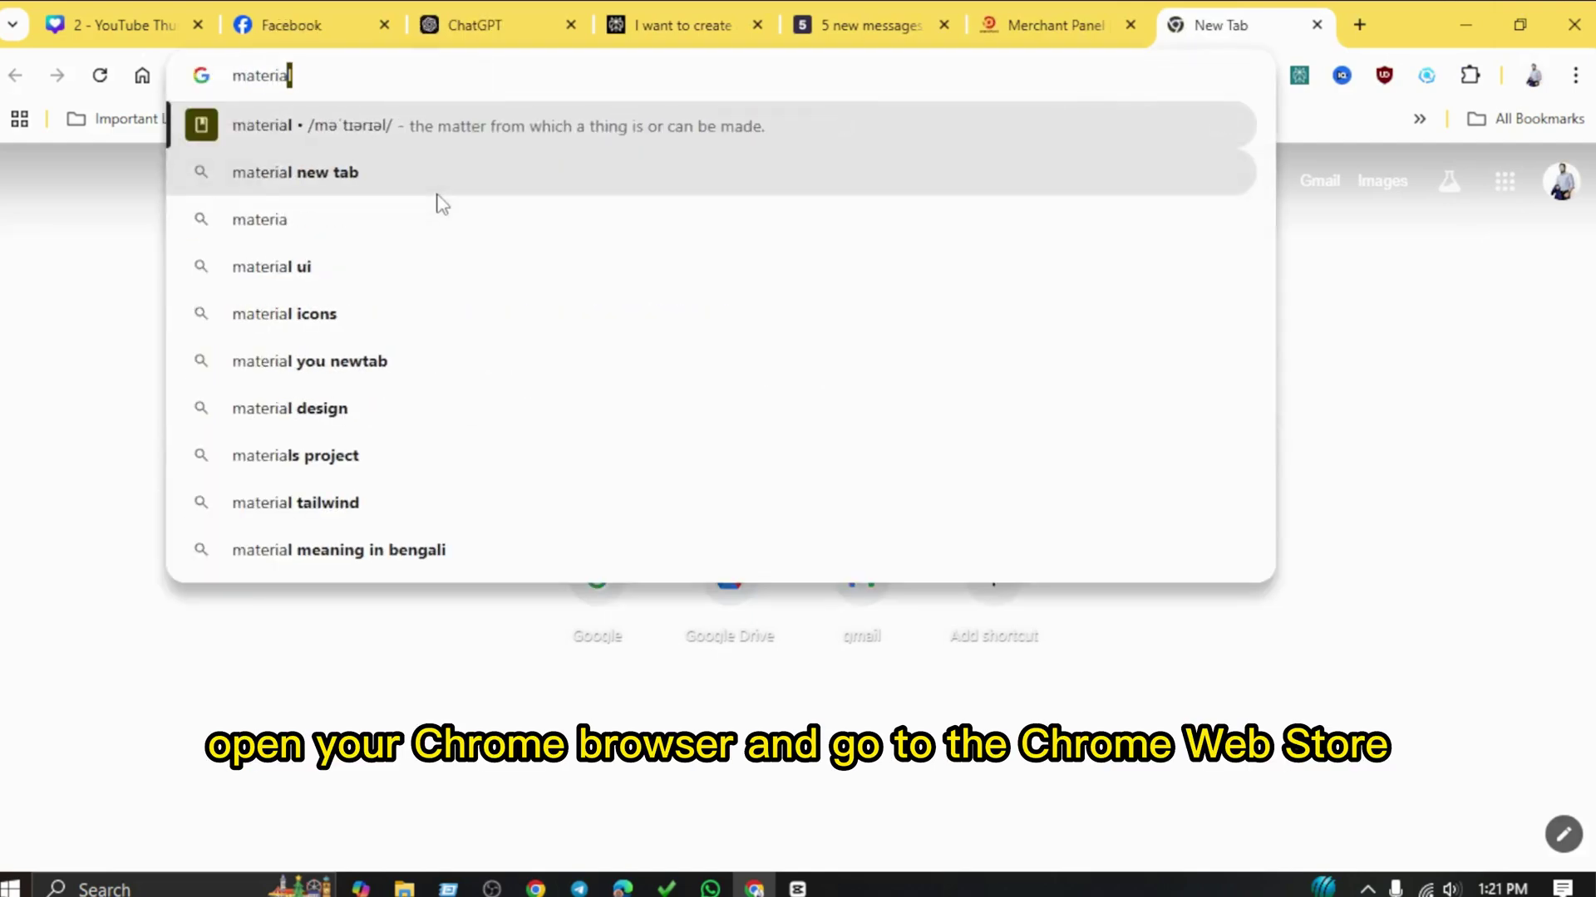
{"action": "type", "text": "l new tab"}
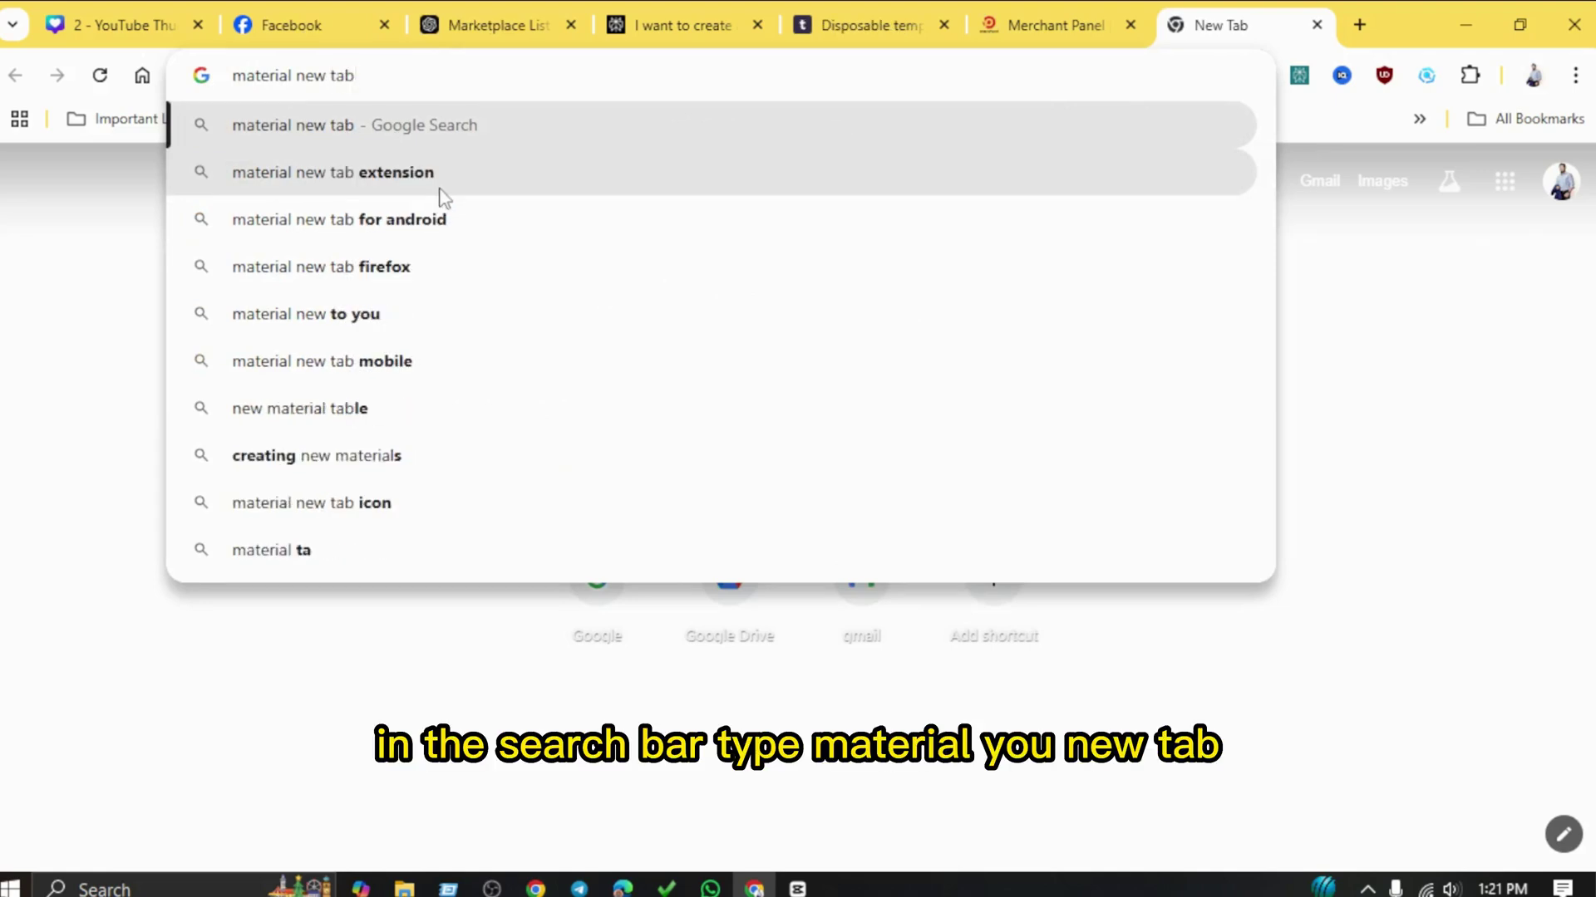
{"action": "left_click", "coordinate": [443, 193]}
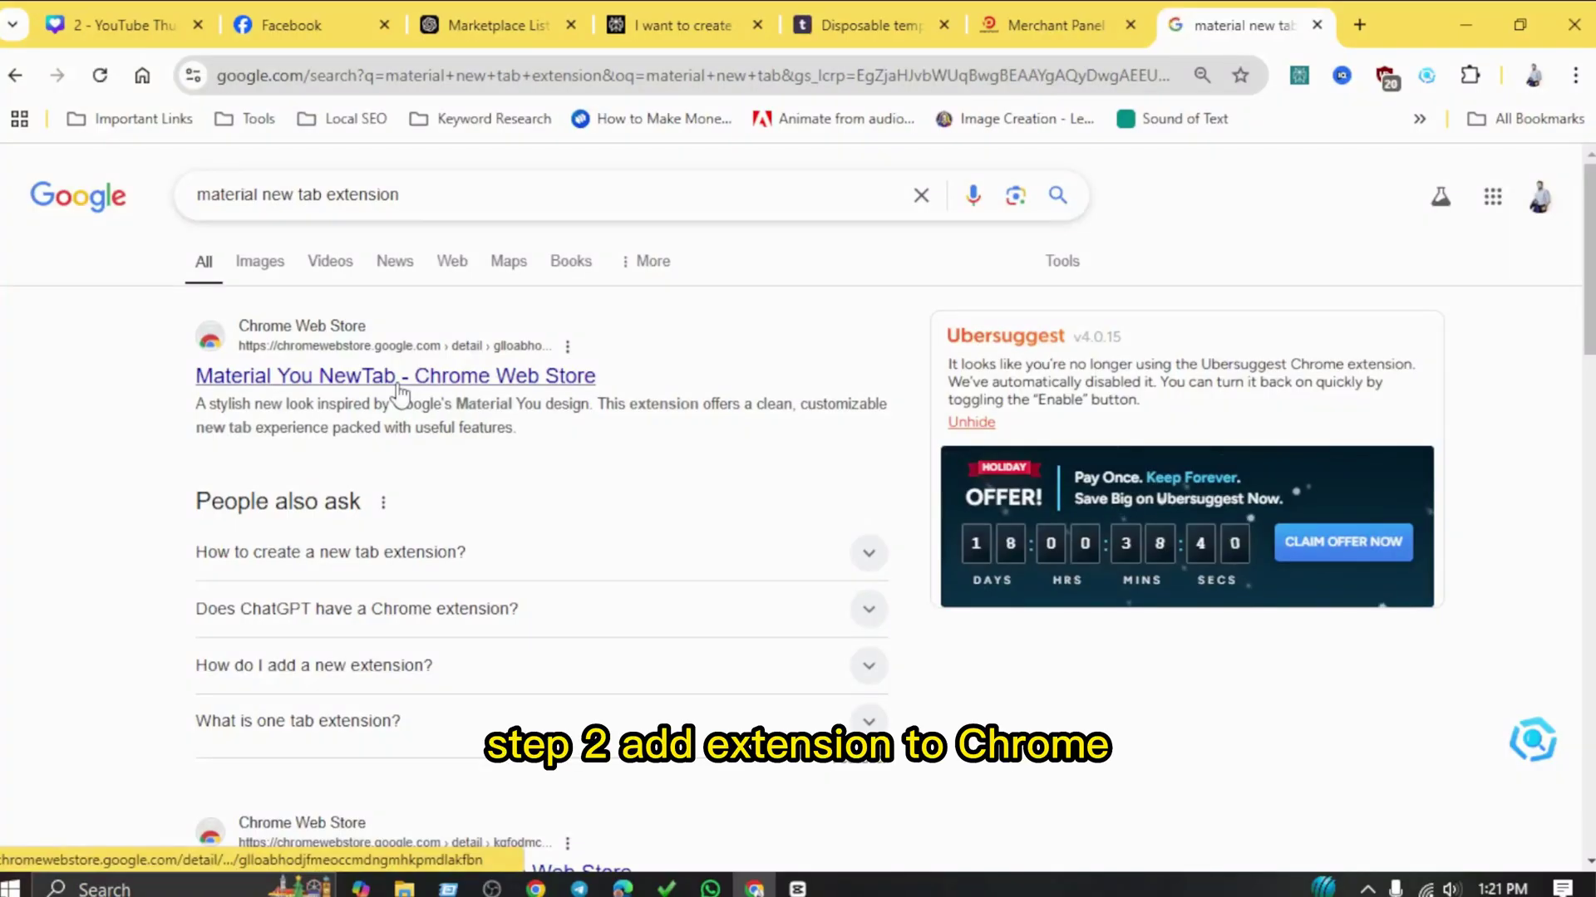
Add Material You NewTab to Chrome from its Chrome Web Store listing.
{"action": "left_click", "coordinate": [397, 384]}
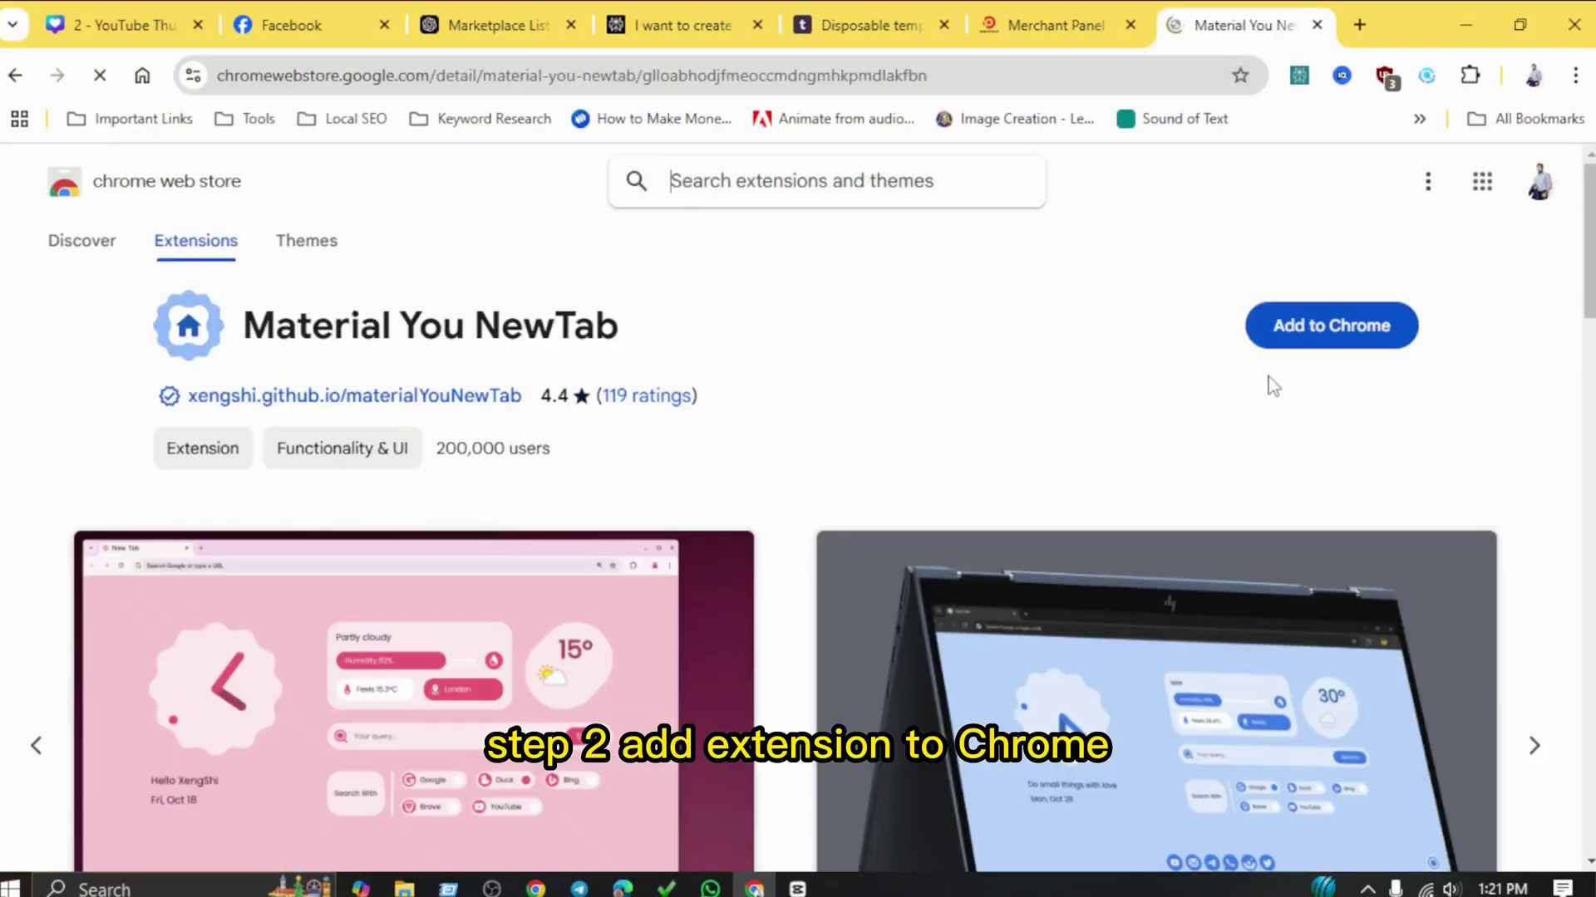
{"action": "left_click", "coordinate": [1308, 340]}
{"action": "scroll", "coordinate": [1163, 361], "scroll_direction": "down", "scroll_amount": 1}
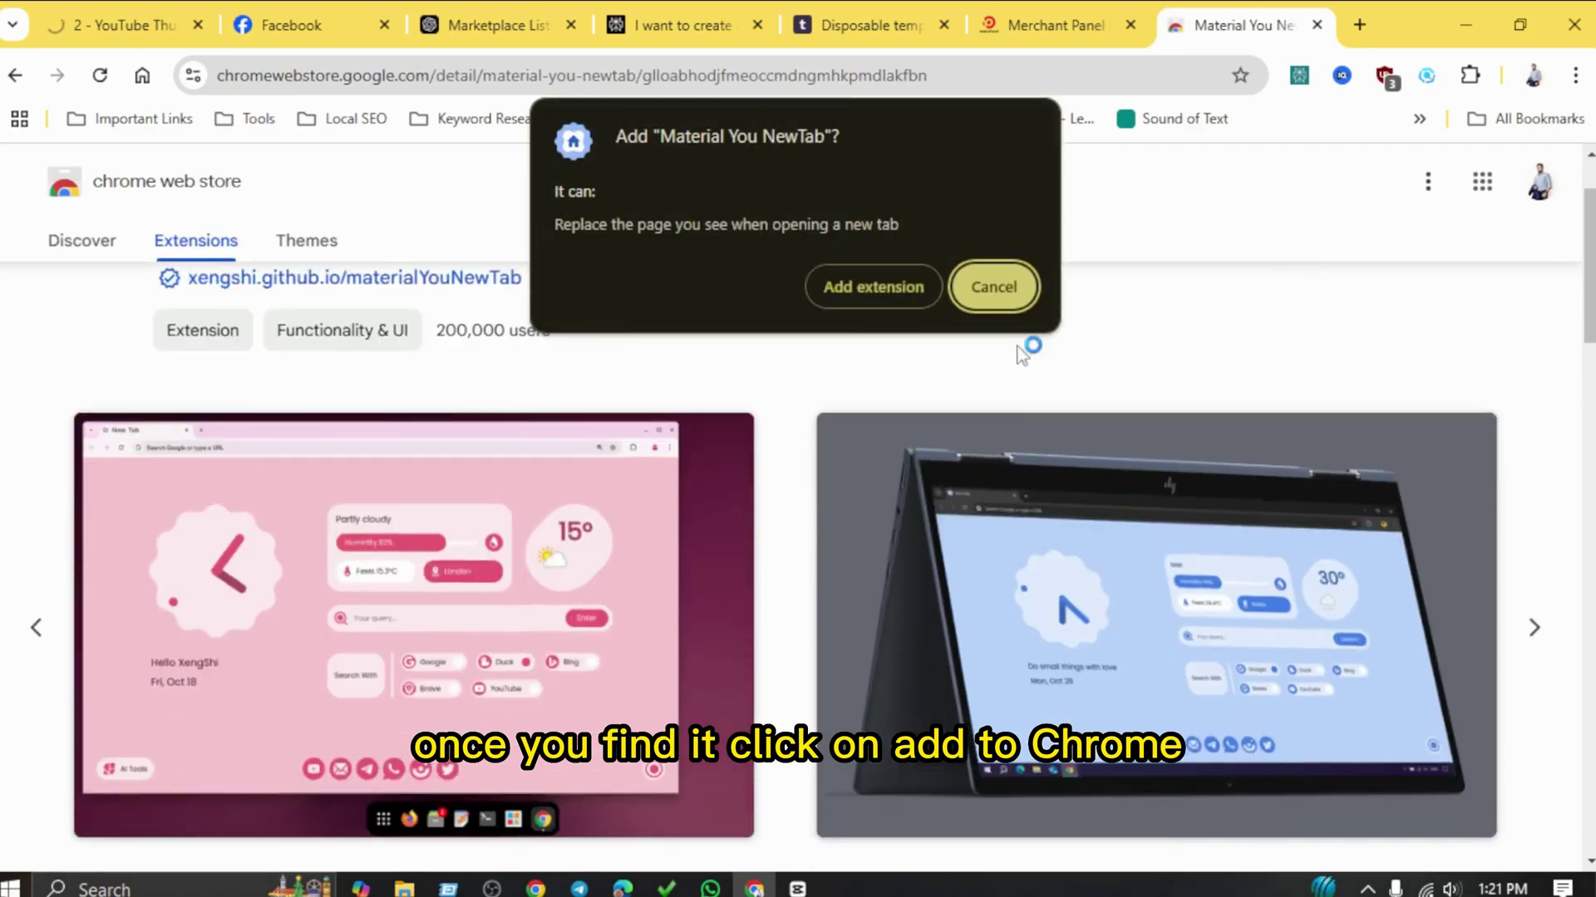
{"action": "left_click", "coordinate": [848, 292]}
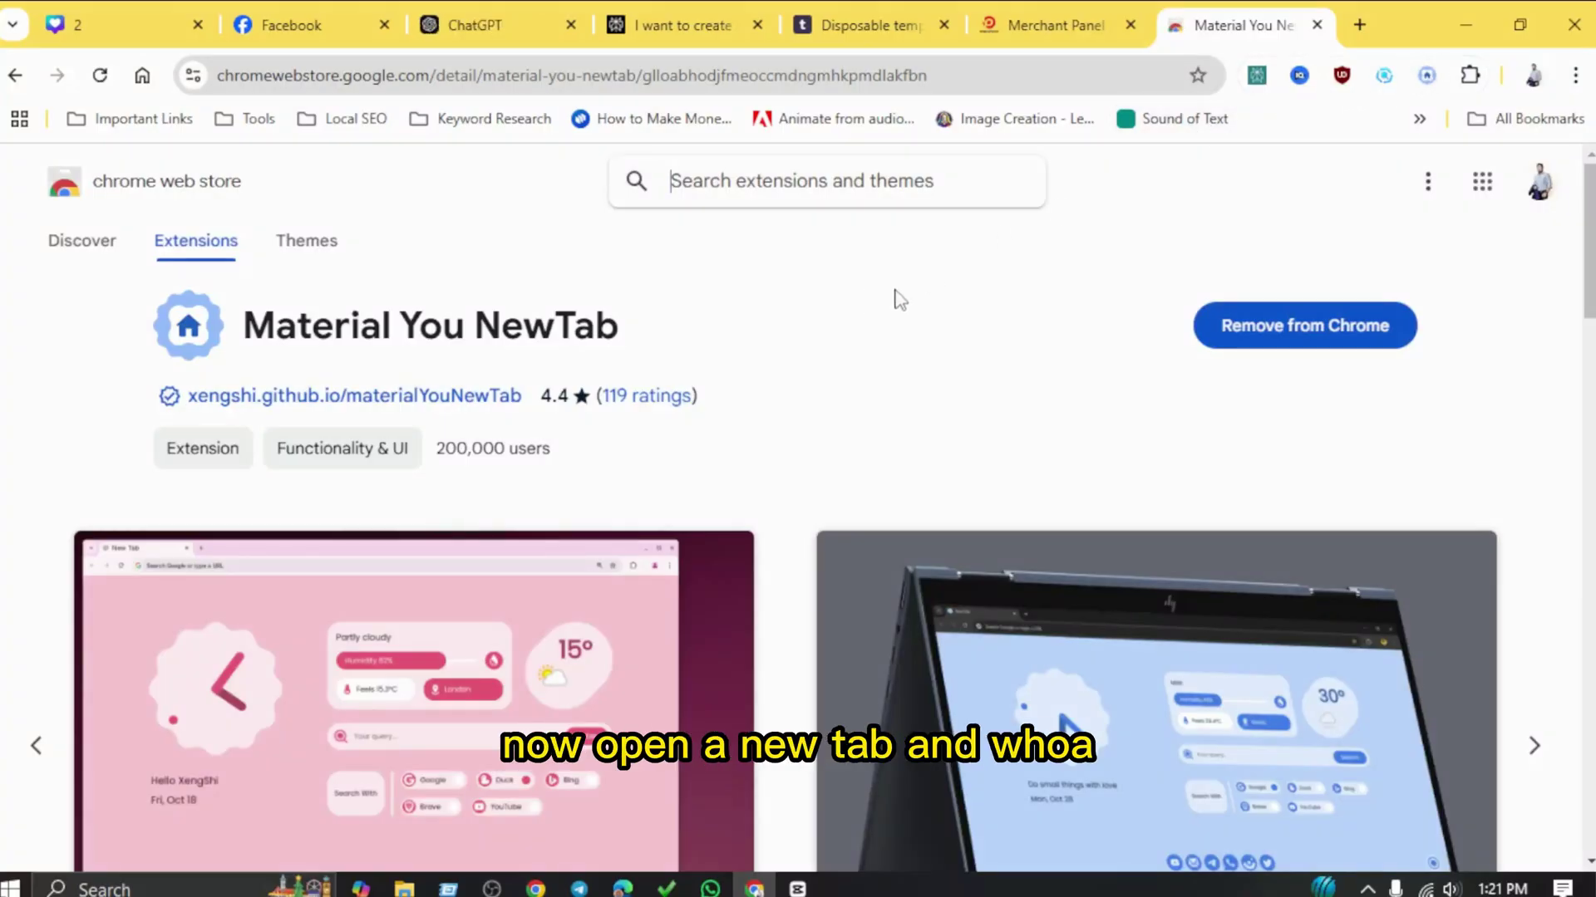
Keep the Material You NewTab page on a new tab, dismiss its notice, and open its settings.
{"action": "left_click", "coordinate": [1354, 25]}
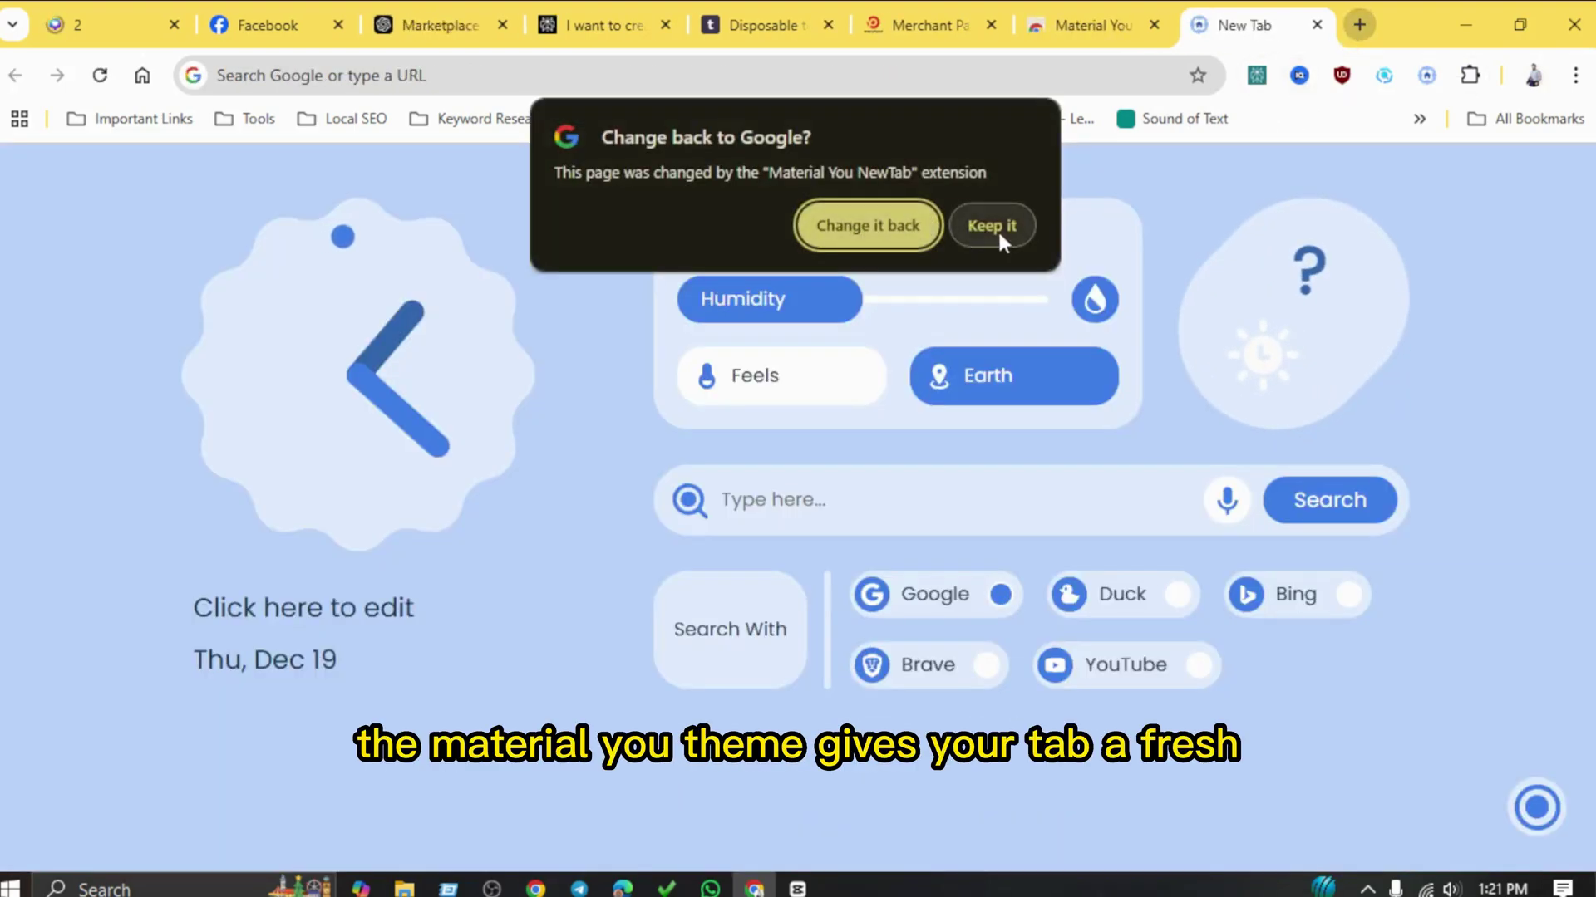
{"action": "left_click", "coordinate": [998, 226]}
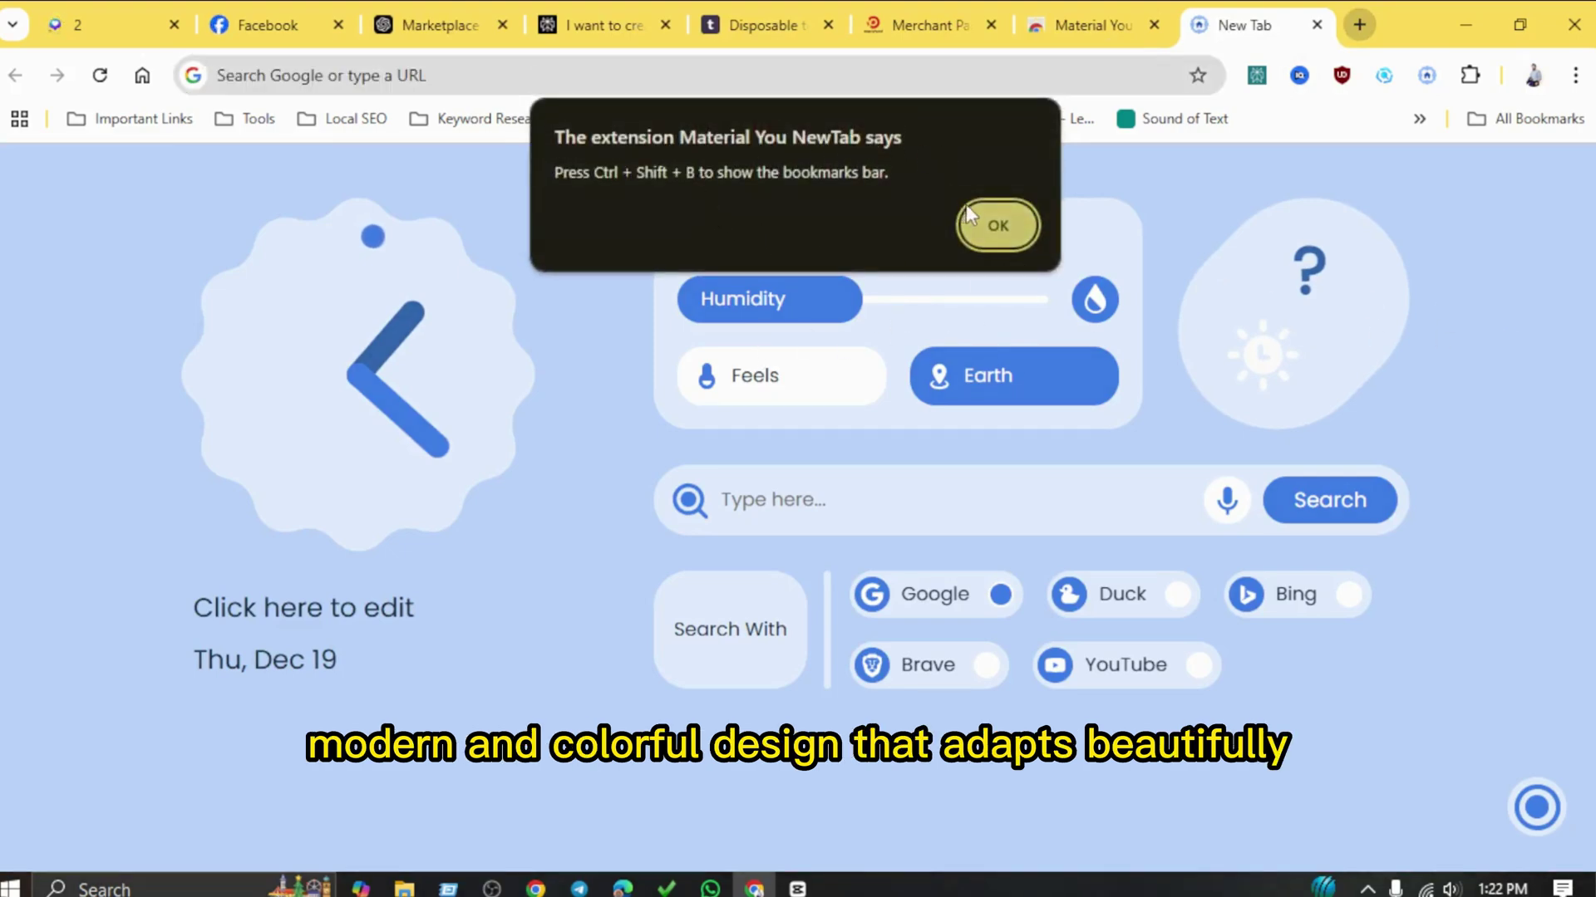
{"action": "left_click", "coordinate": [994, 224]}
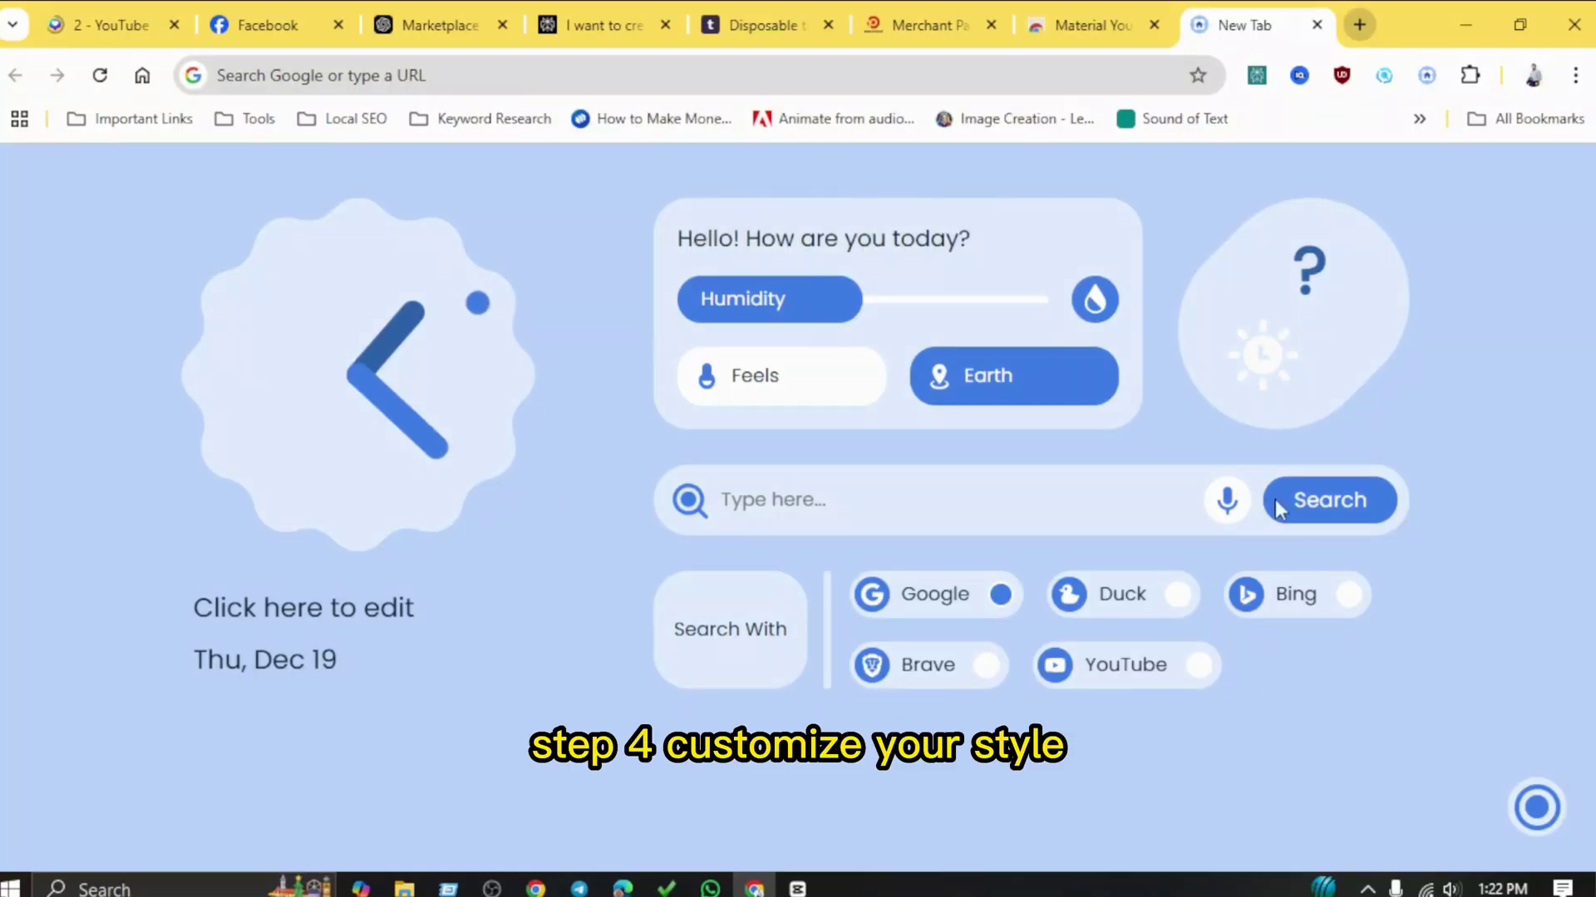
{"action": "left_click", "coordinate": [1543, 814]}
Enable Shortcuts, AI-Tools, Adaptive Icon Shapes, Google Apps, Digital Clock and 12-Hour Format.
{"action": "left_click", "coordinate": [1511, 541]}
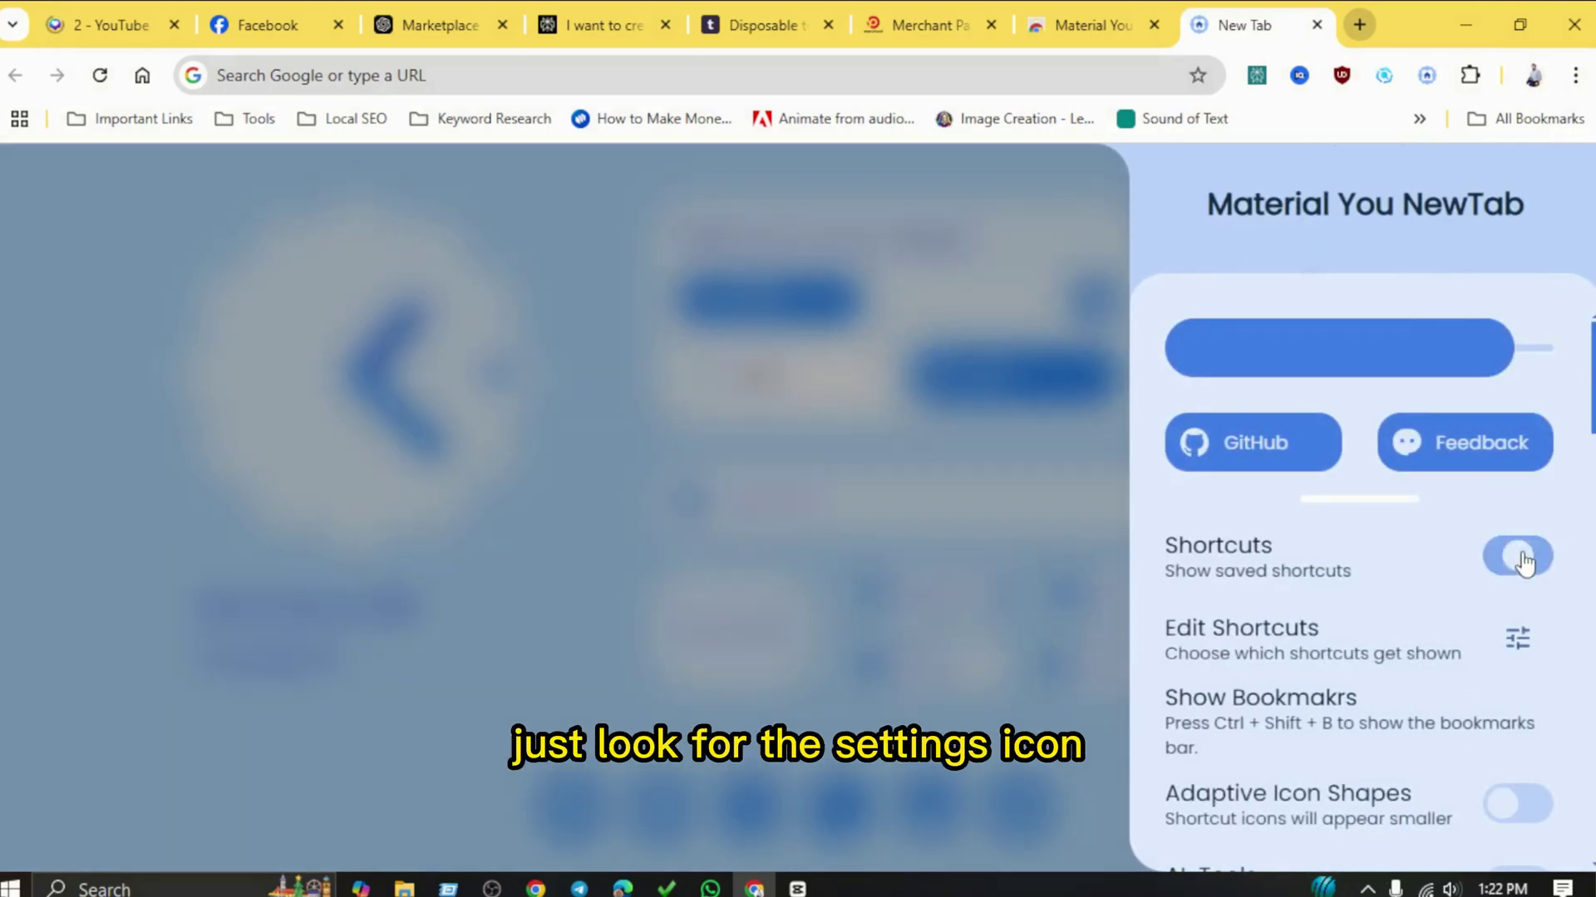
{"action": "scroll", "coordinate": [1456, 582], "scroll_direction": "down", "scroll_amount": 2}
{"action": "scroll", "coordinate": [1454, 573], "scroll_direction": "down", "scroll_amount": 3}
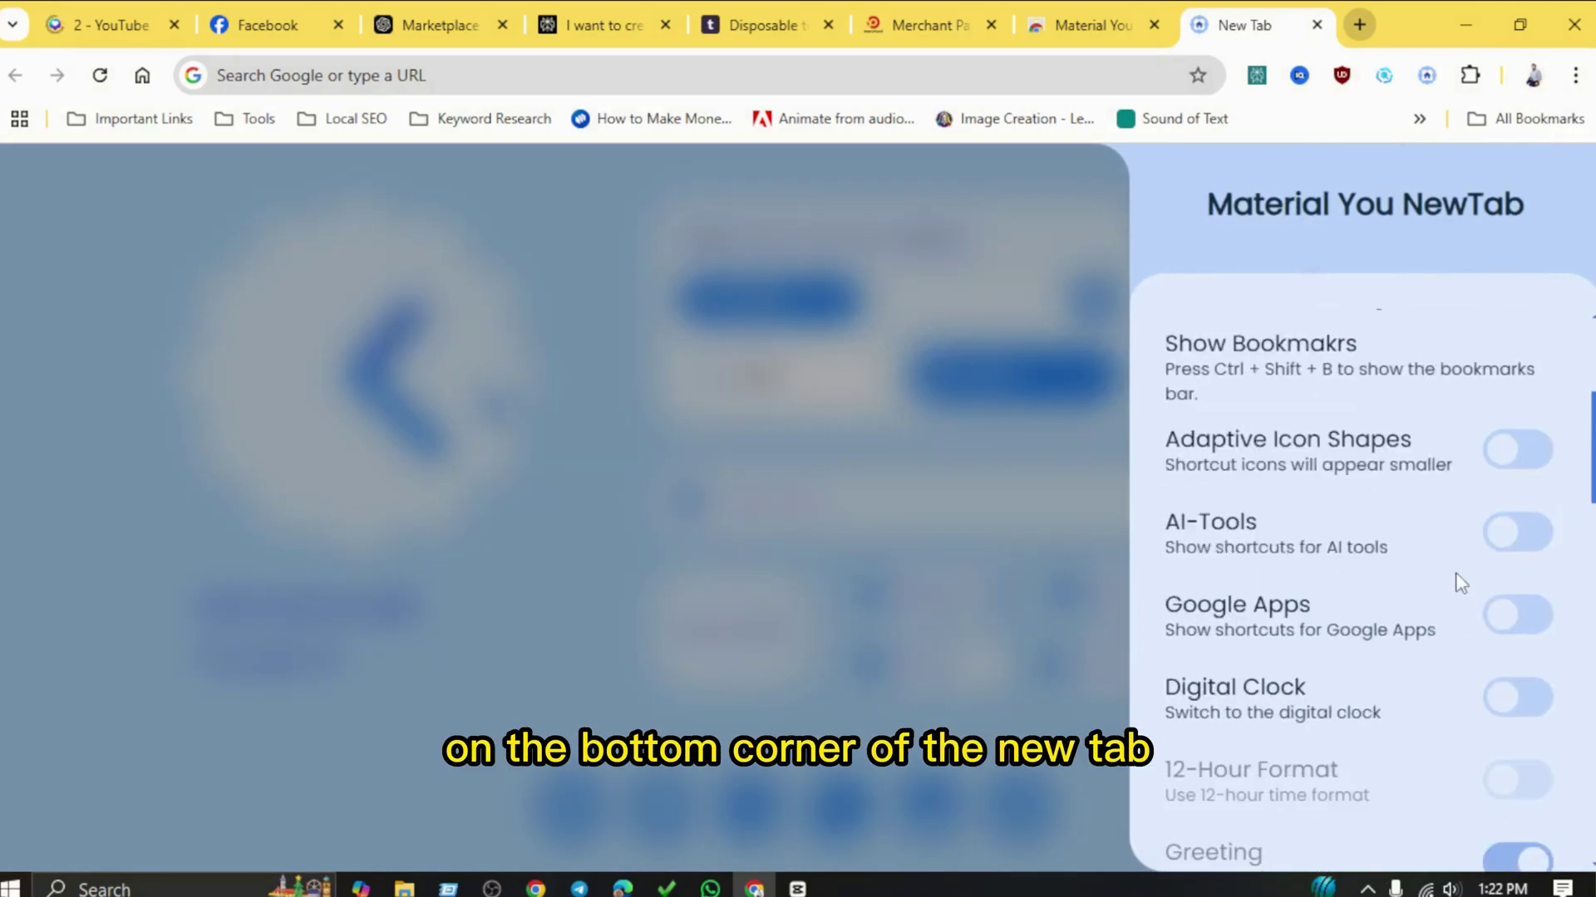
{"action": "left_click", "coordinate": [1542, 551]}
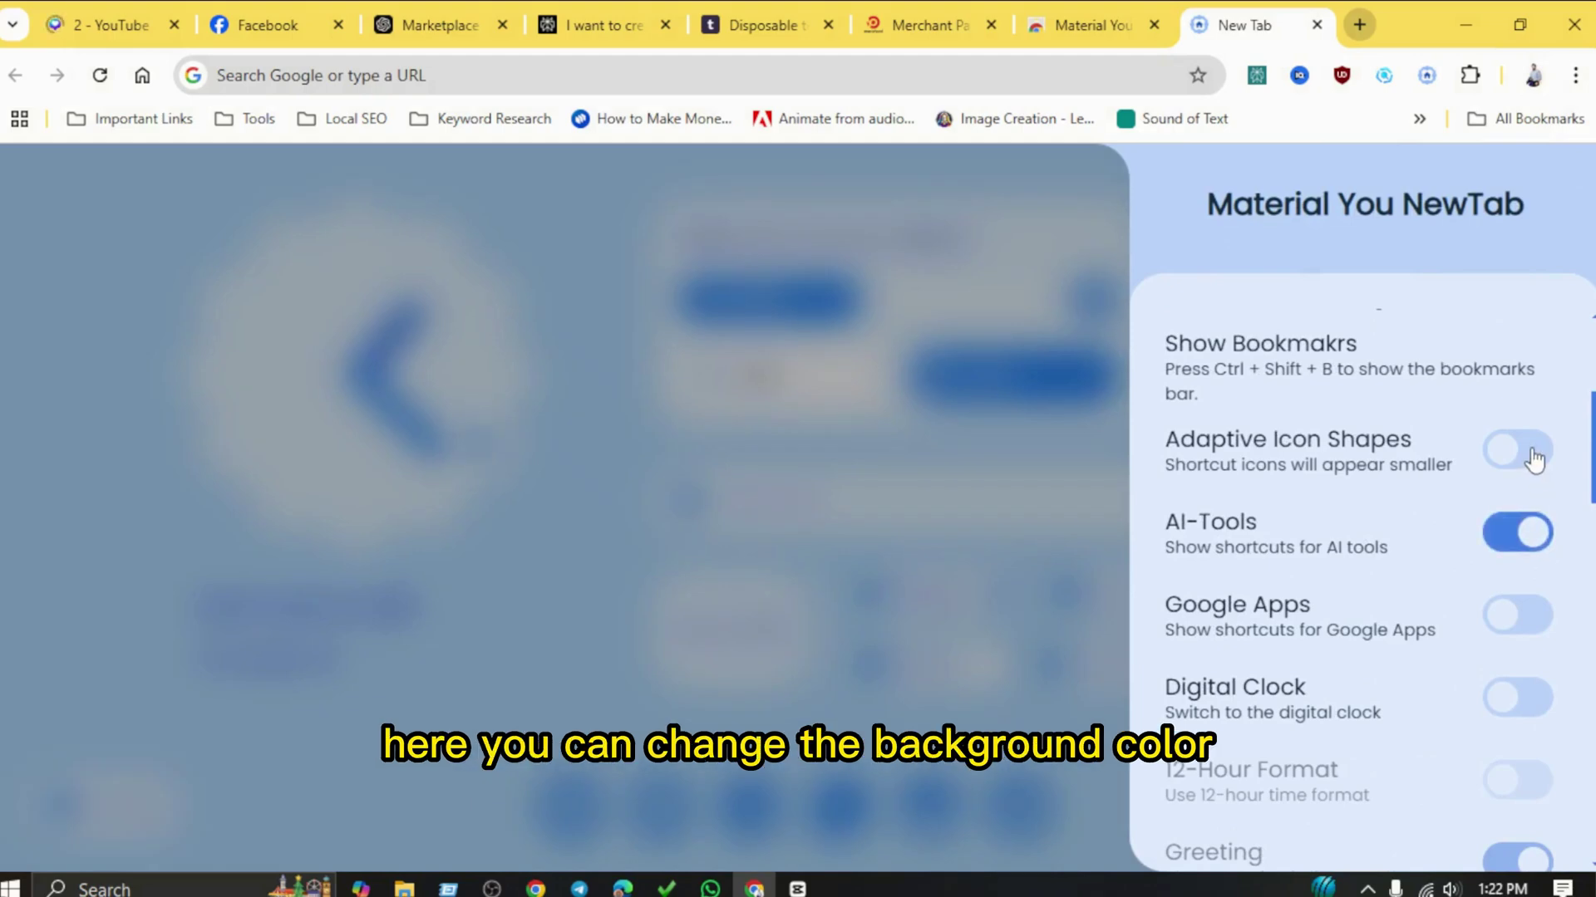
{"action": "left_click", "coordinate": [1534, 457]}
{"action": "left_click", "coordinate": [1525, 622]}
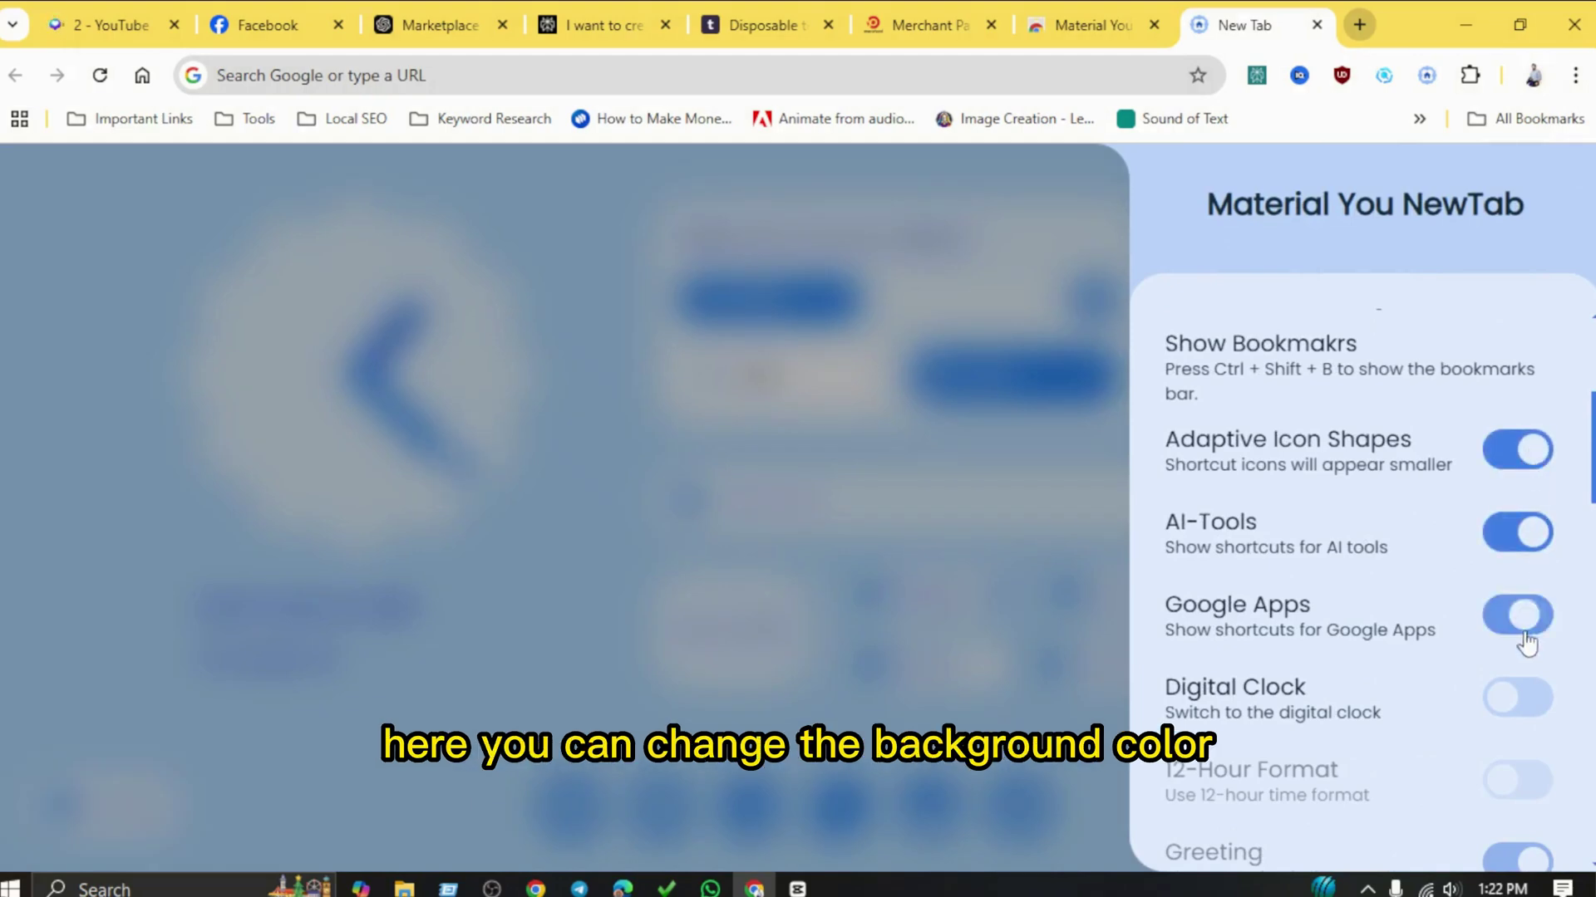
{"action": "left_click", "coordinate": [1535, 701]}
{"action": "scroll", "coordinate": [1513, 644], "scroll_direction": "down", "scroll_amount": 2}
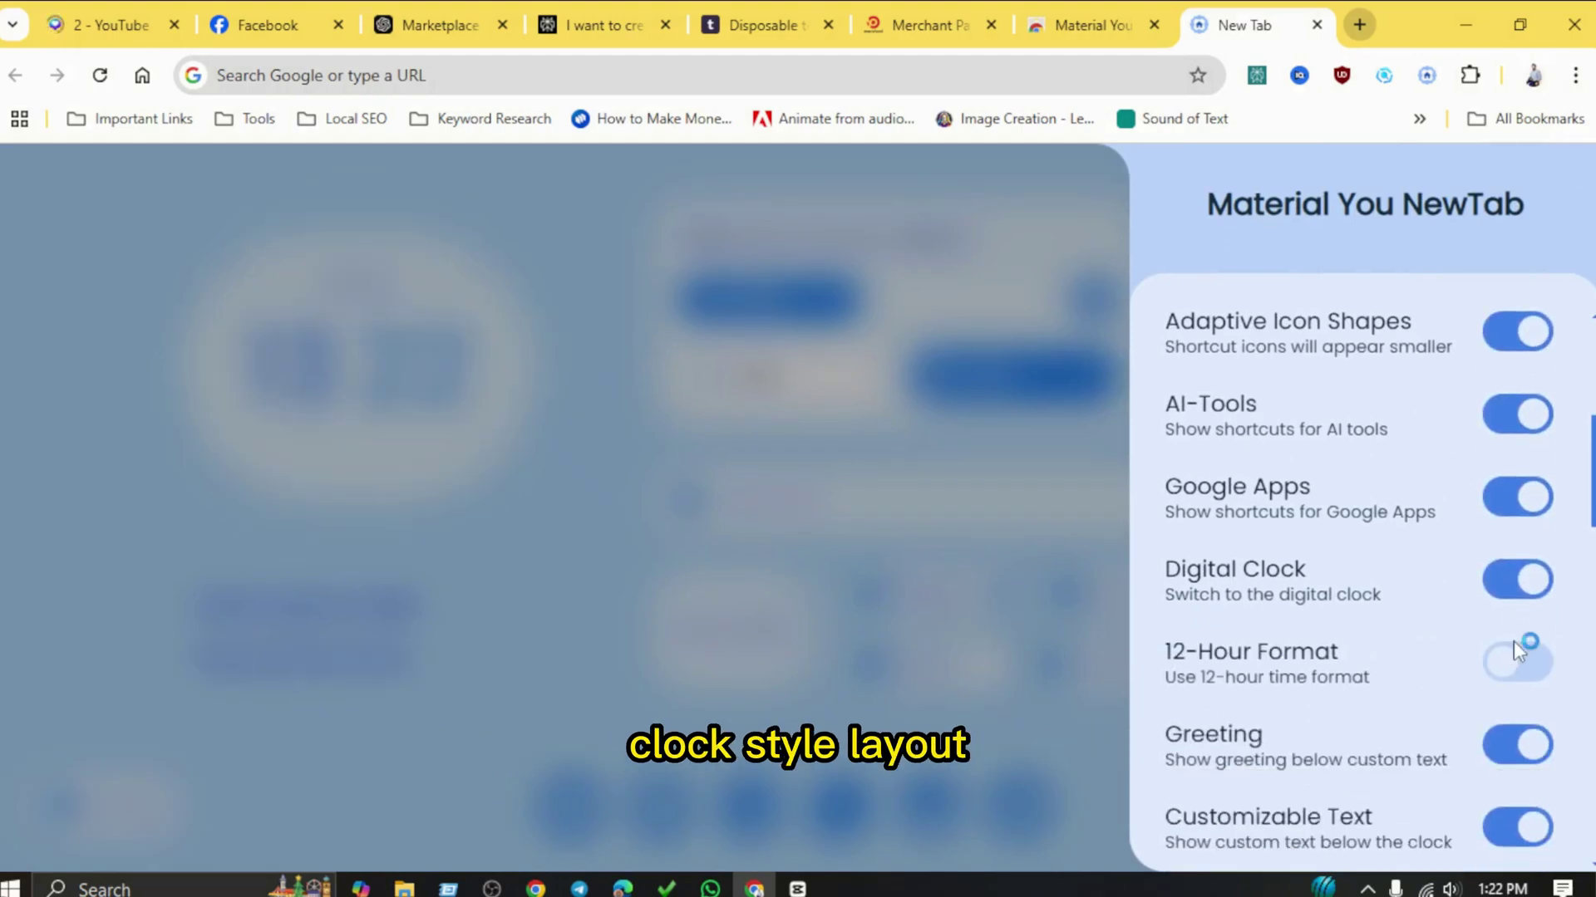
{"action": "left_click", "coordinate": [1527, 662]}
Turn on Search Suggestions and Hide Search Engines, then close the settings panel.
{"action": "scroll", "coordinate": [1529, 665], "scroll_direction": "down", "scroll_amount": 5}
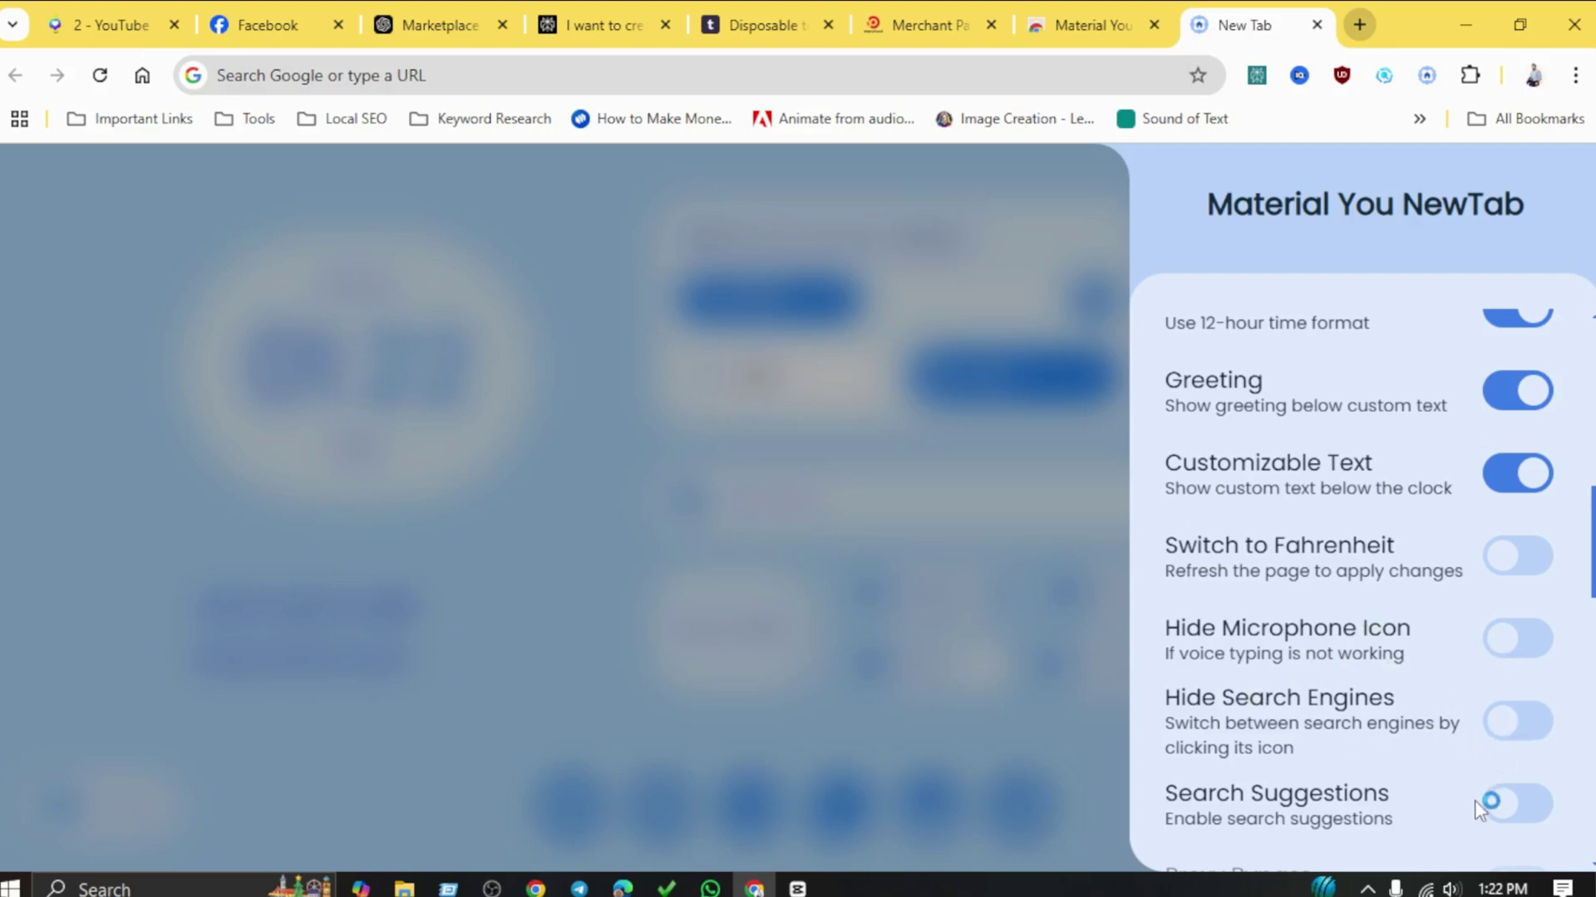
{"action": "left_click", "coordinate": [1520, 806]}
{"action": "left_click", "coordinate": [1518, 721]}
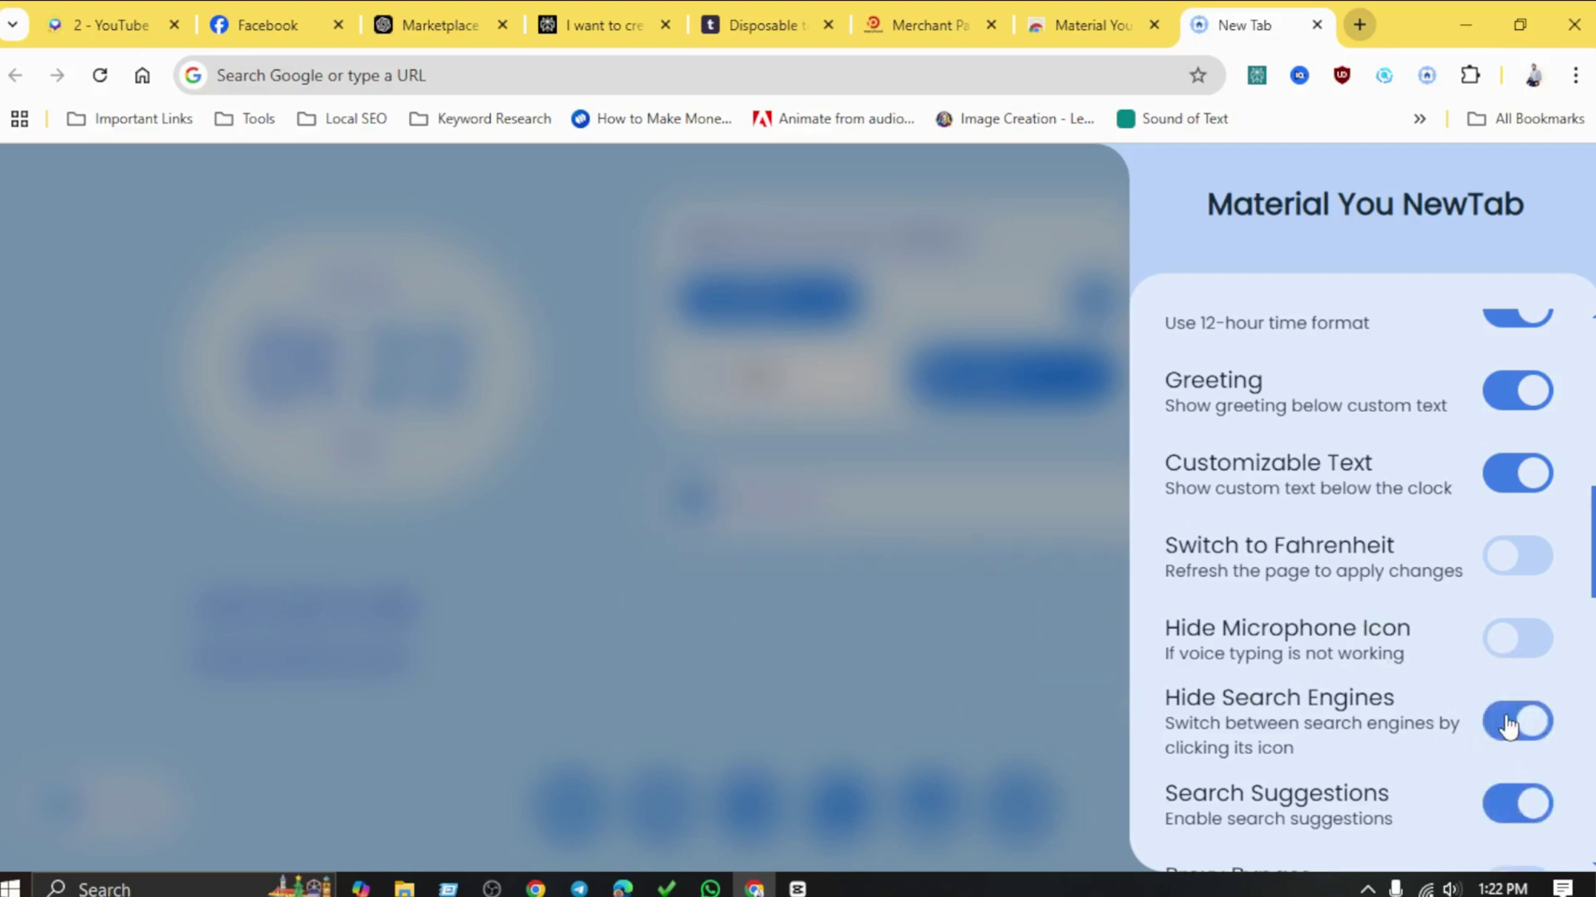
{"action": "scroll", "coordinate": [1508, 728], "scroll_direction": "down", "scroll_amount": 3}
{"action": "scroll", "coordinate": [1508, 728], "scroll_direction": "down", "scroll_amount": 2}
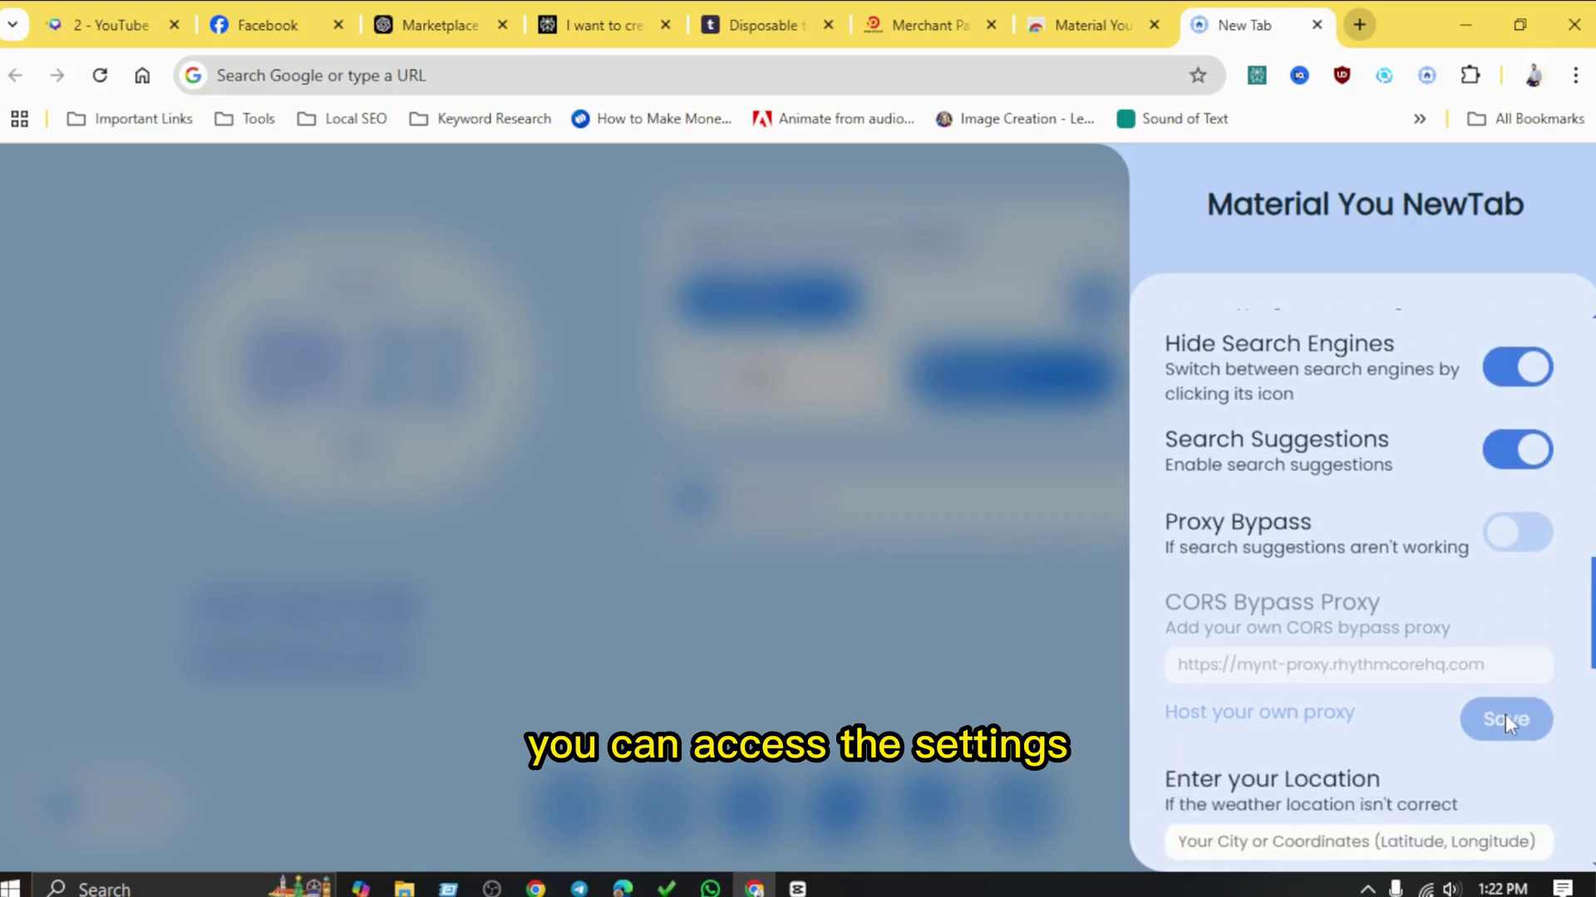
{"action": "scroll", "coordinate": [1506, 717], "scroll_direction": "up", "scroll_amount": 3}
{"action": "scroll", "coordinate": [1505, 716], "scroll_direction": "down", "scroll_amount": 6}
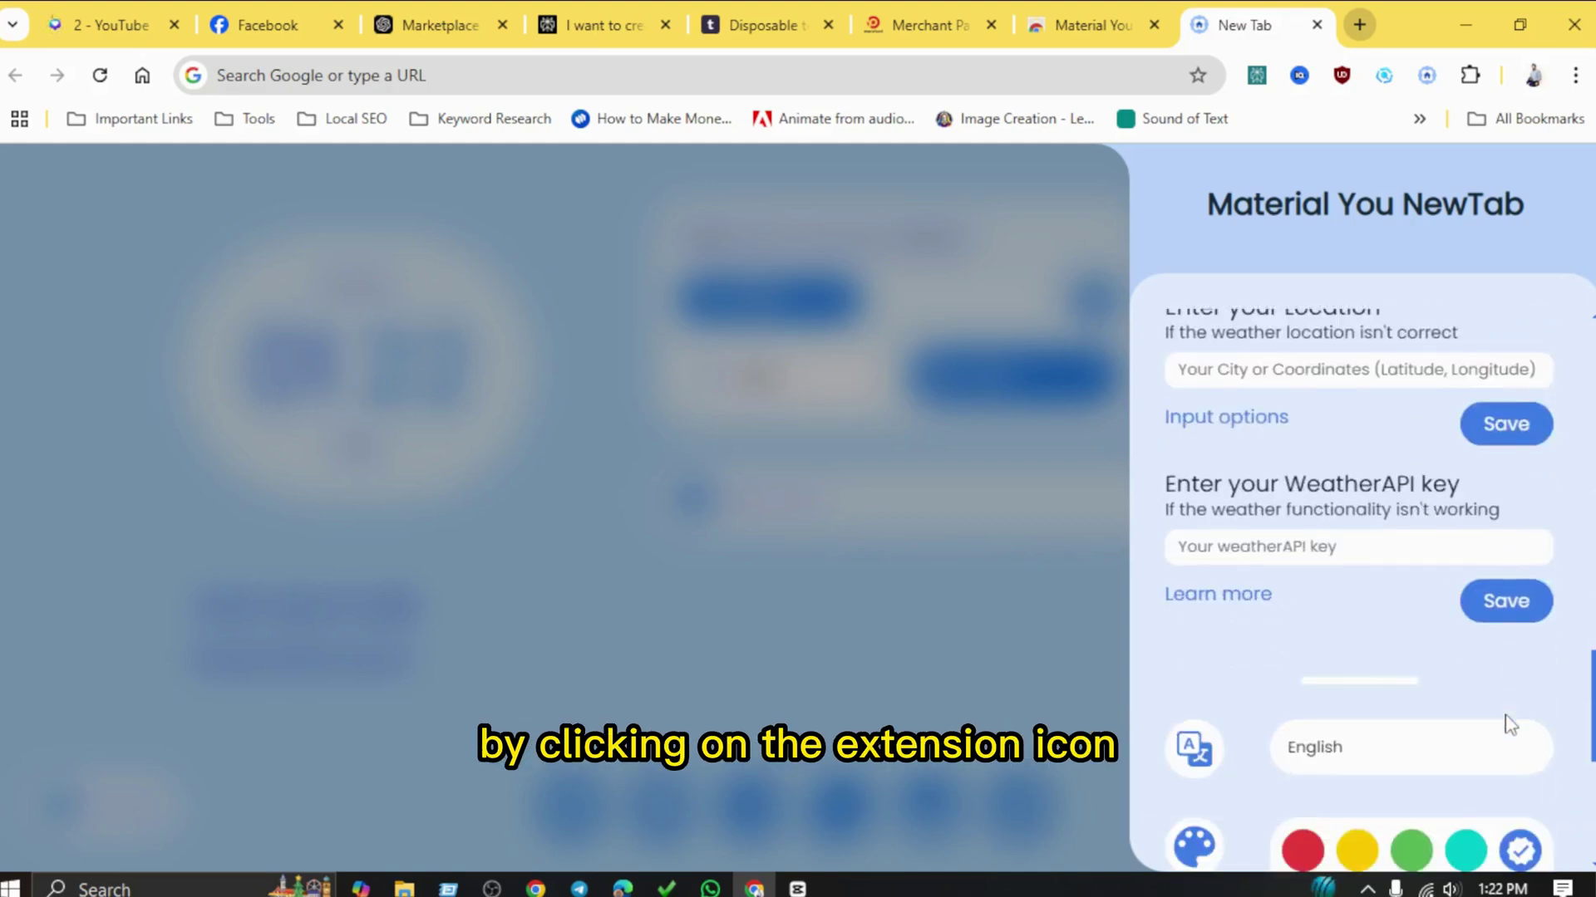
{"action": "scroll", "coordinate": [1508, 721], "scroll_direction": "up", "scroll_amount": 8}
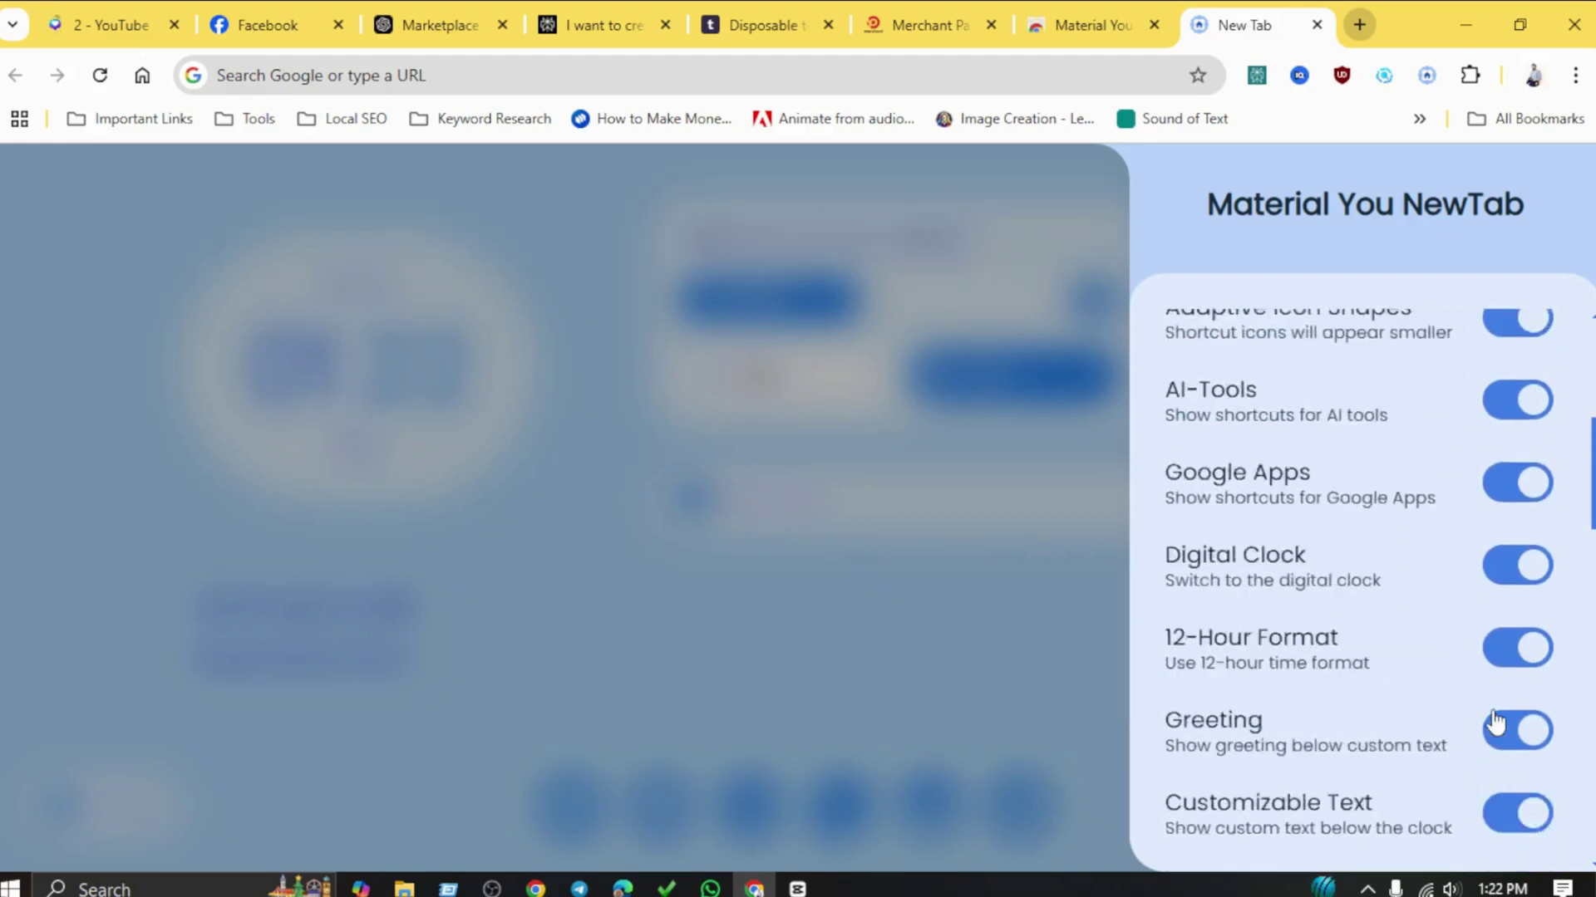
{"action": "scroll", "coordinate": [1494, 722], "scroll_direction": "up", "scroll_amount": 5}
{"action": "left_click", "coordinate": [989, 253]}
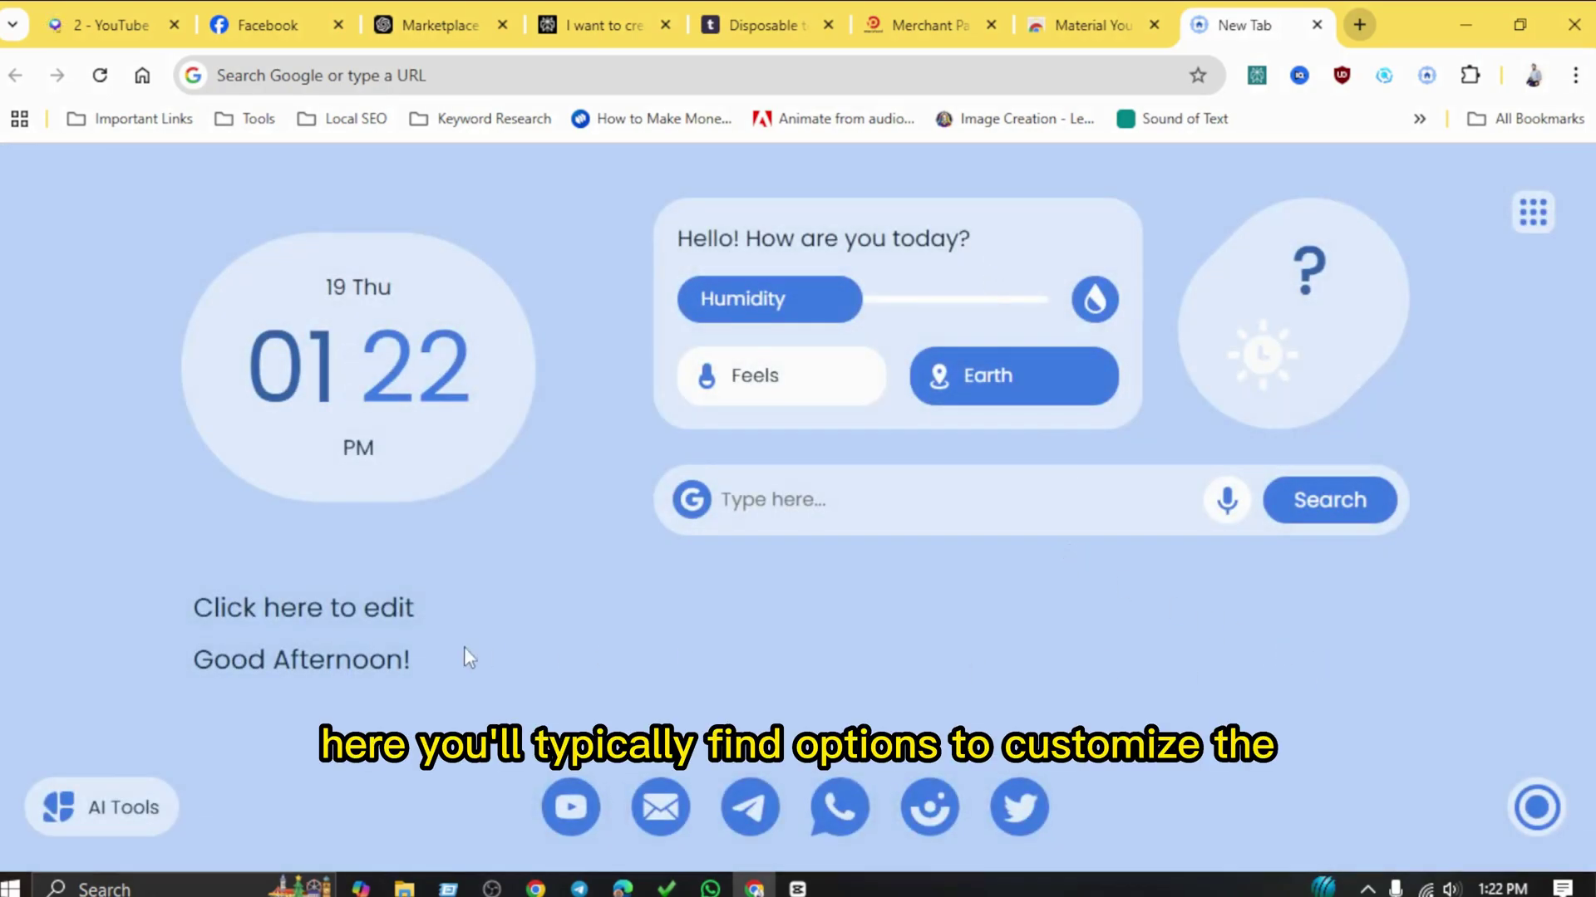
Replace the 'Click here to edit' text under the clock with the user's full name.
{"action": "left_click", "coordinate": [332, 609]}
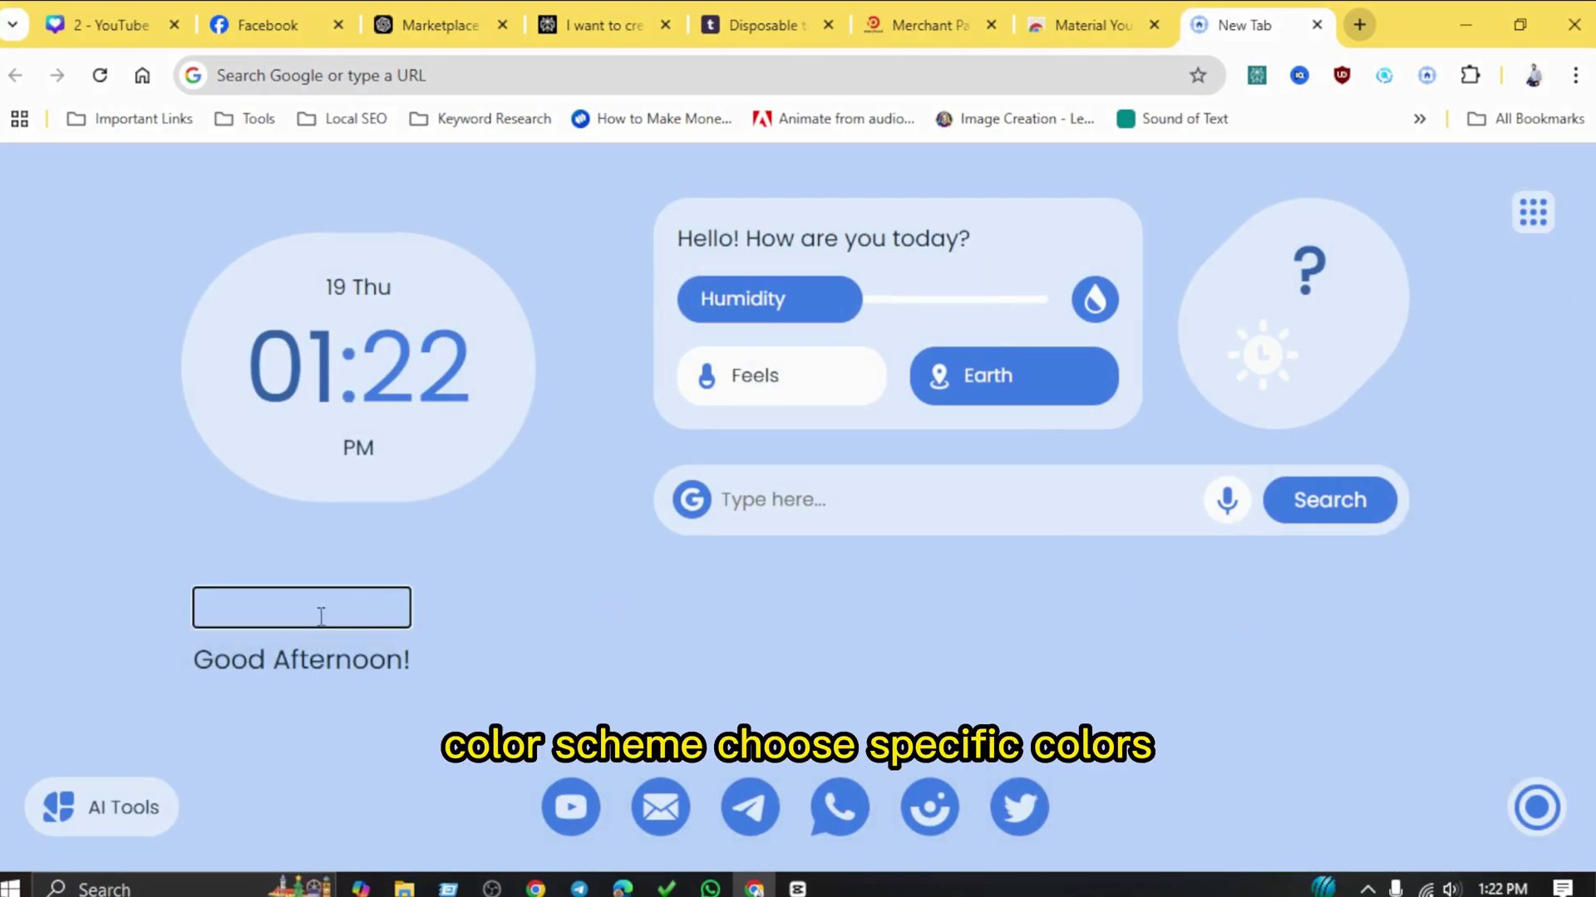
{"action": "left_click", "coordinate": [509, 592]}
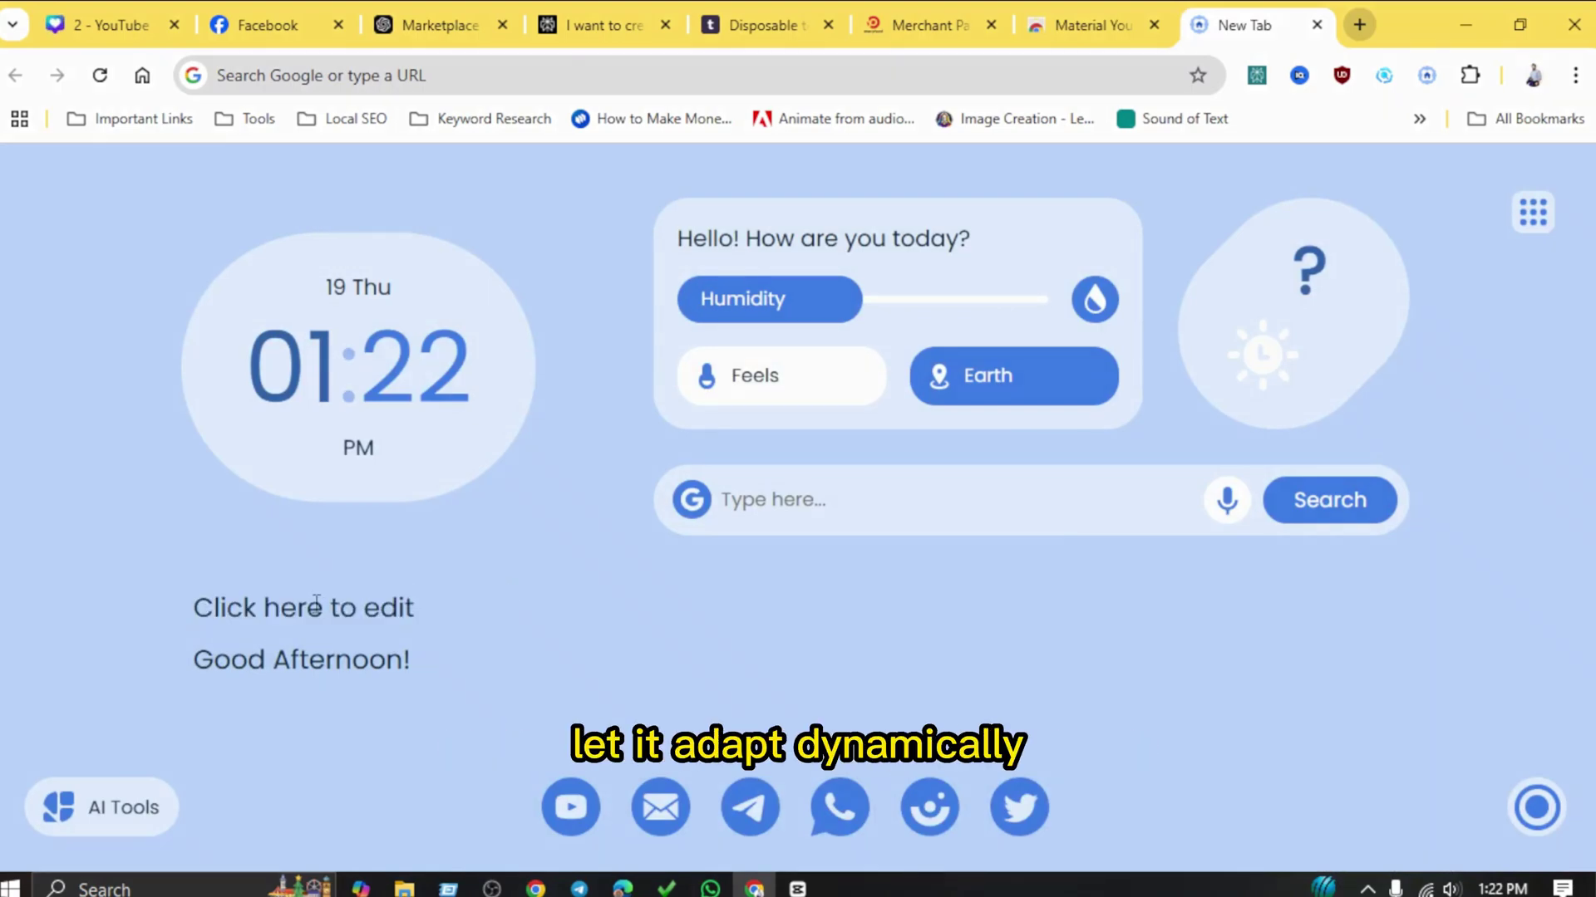
{"action": "left_click", "coordinate": [306, 607]}
{"action": "type", "text": "A"}
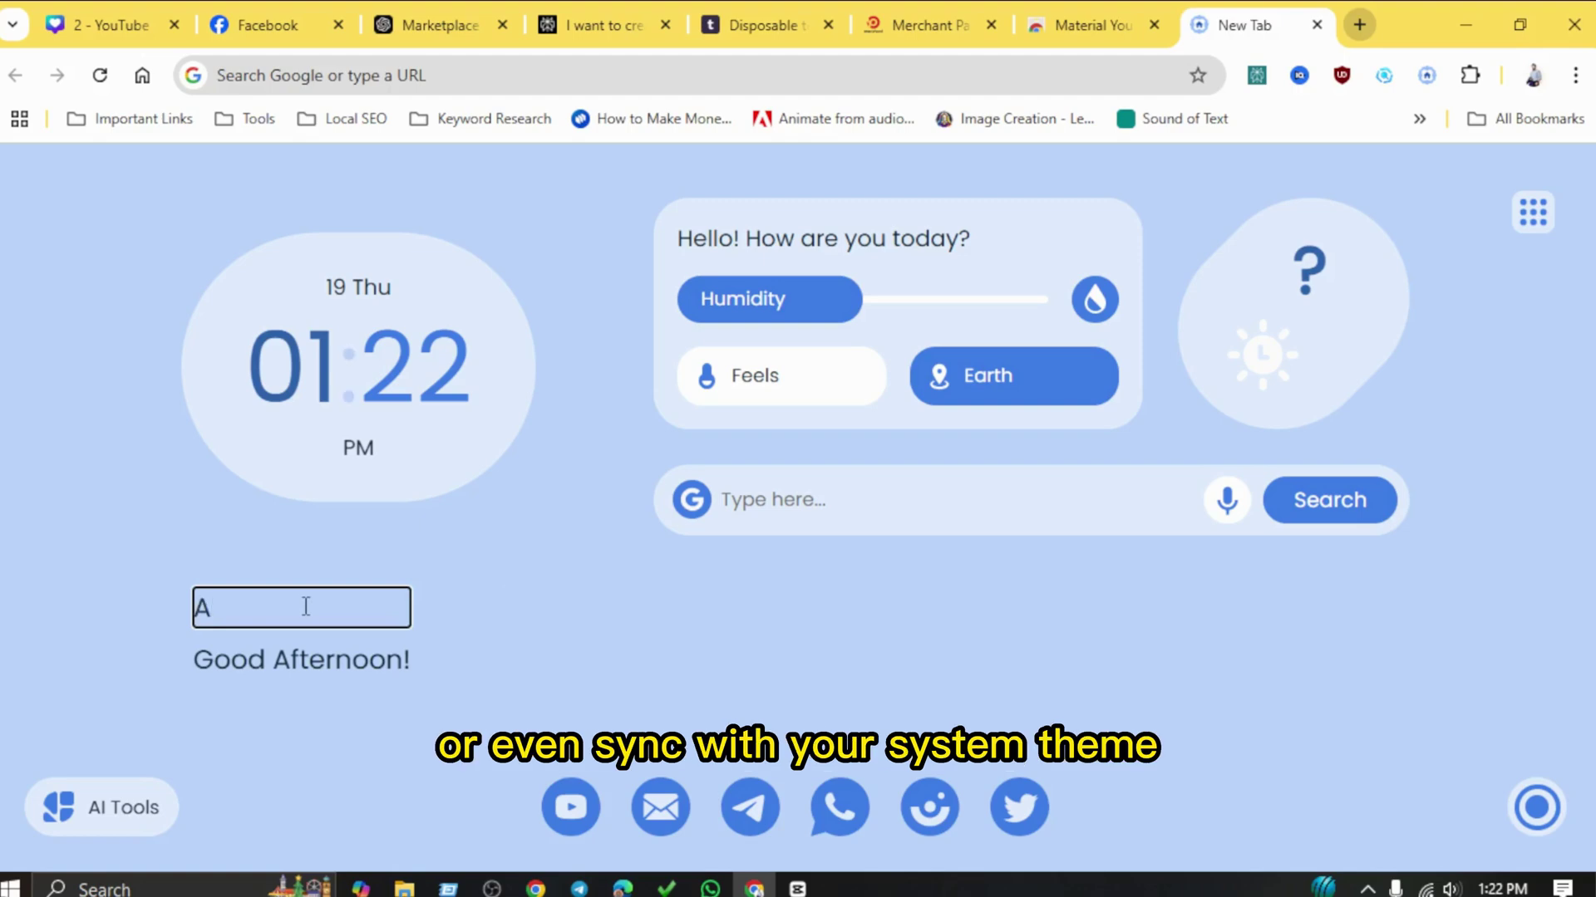
{"action": "type", "text": "bdun Noor"}
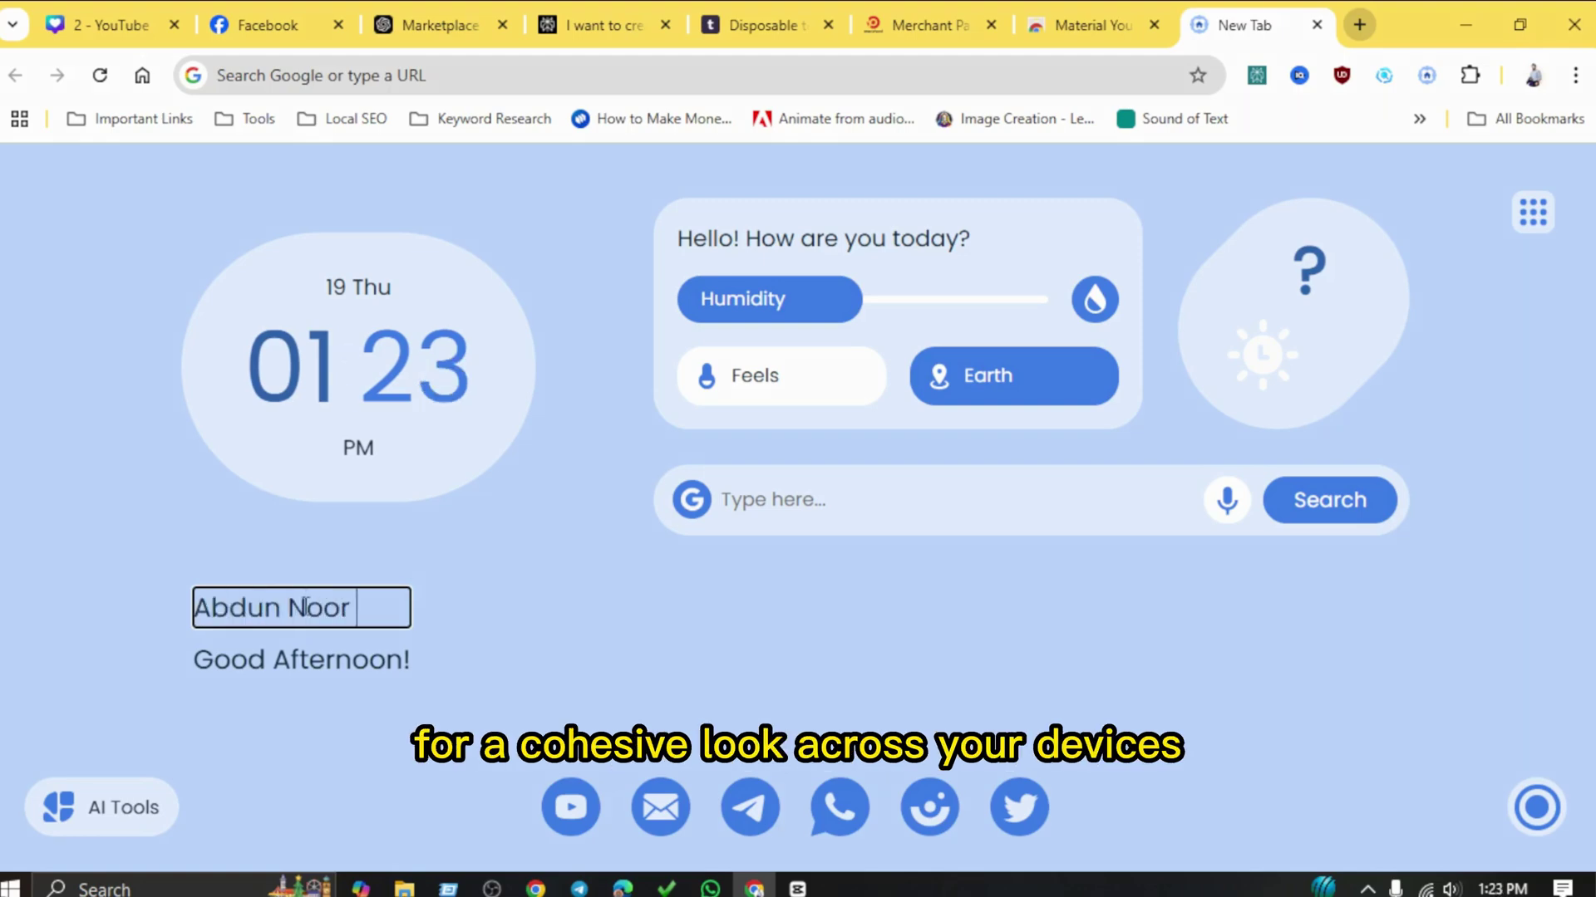
{"action": "type", "text": " Maruf"}
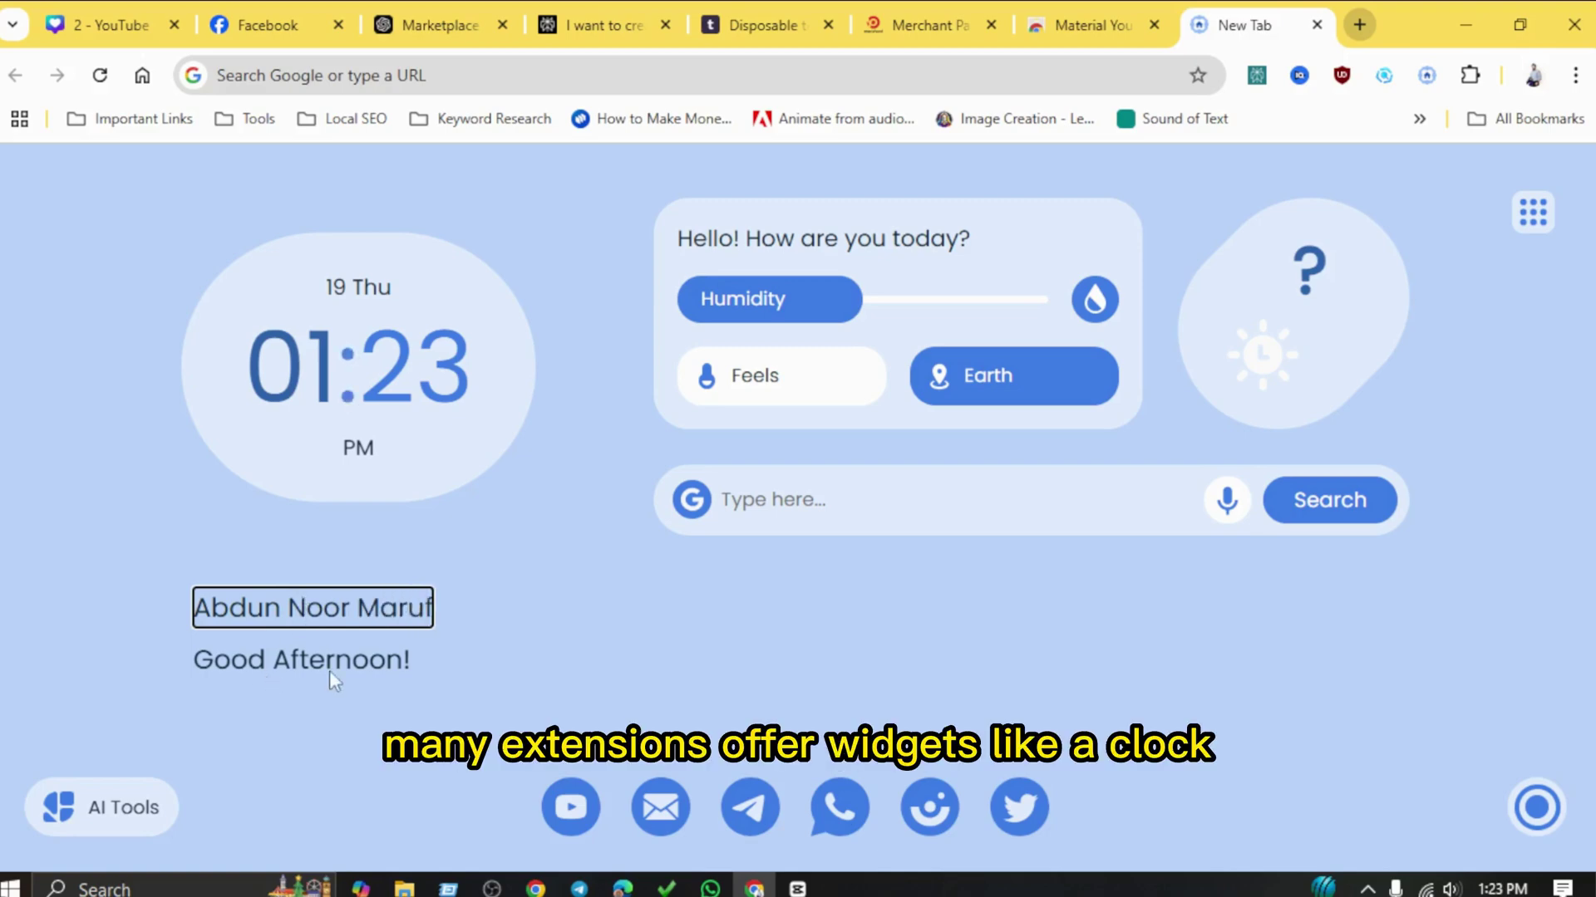
{"action": "left_click", "coordinate": [573, 668]}
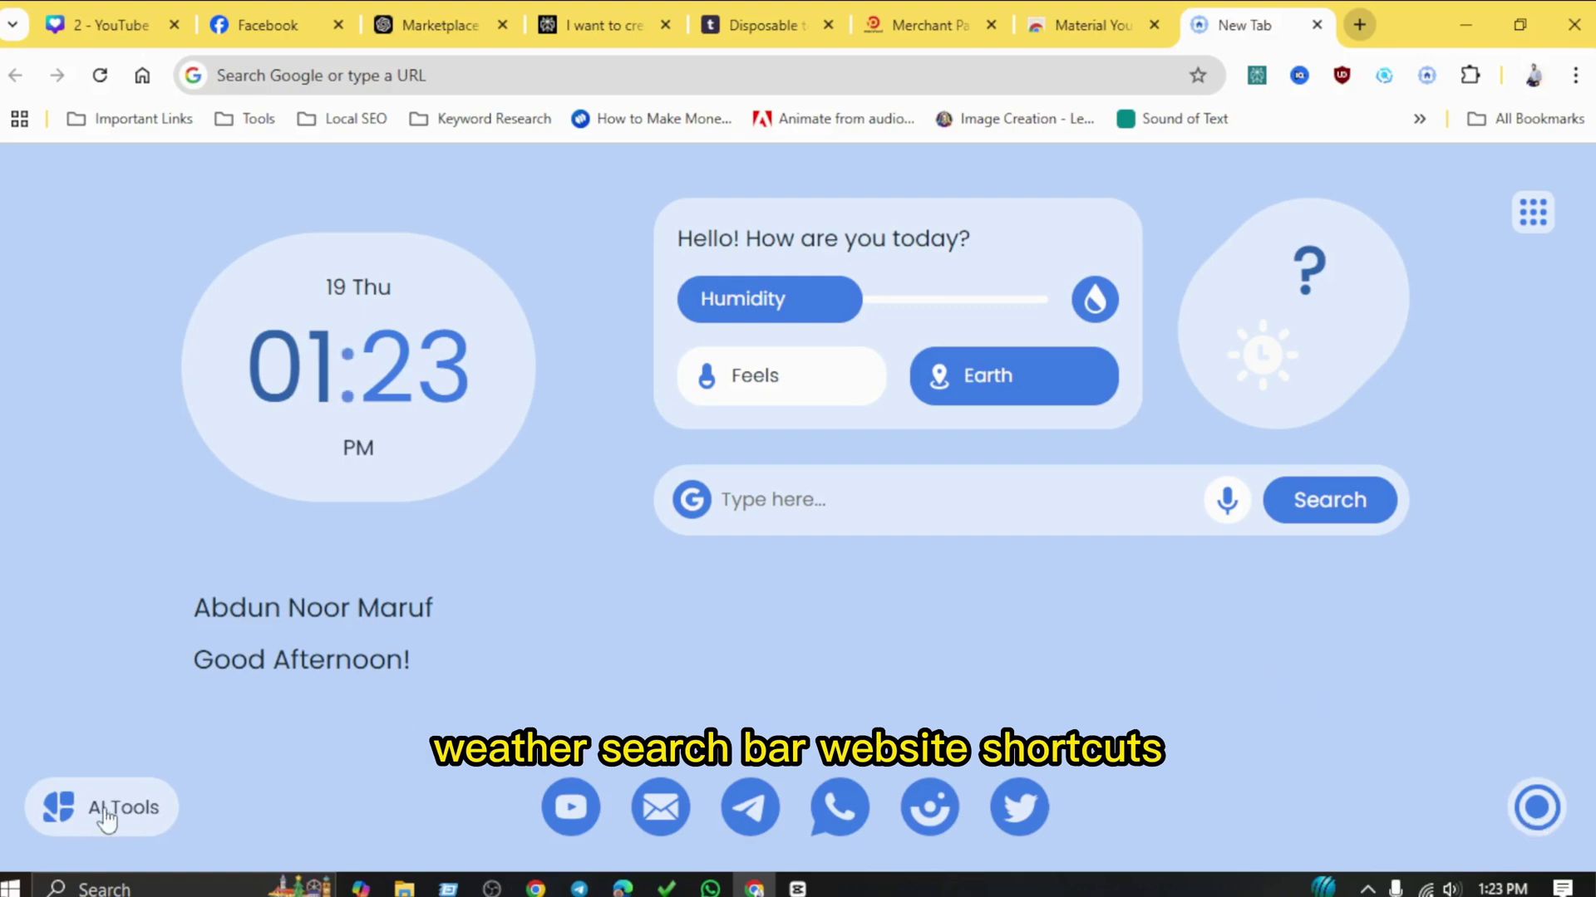
{"action": "left_click", "coordinate": [58, 814]}
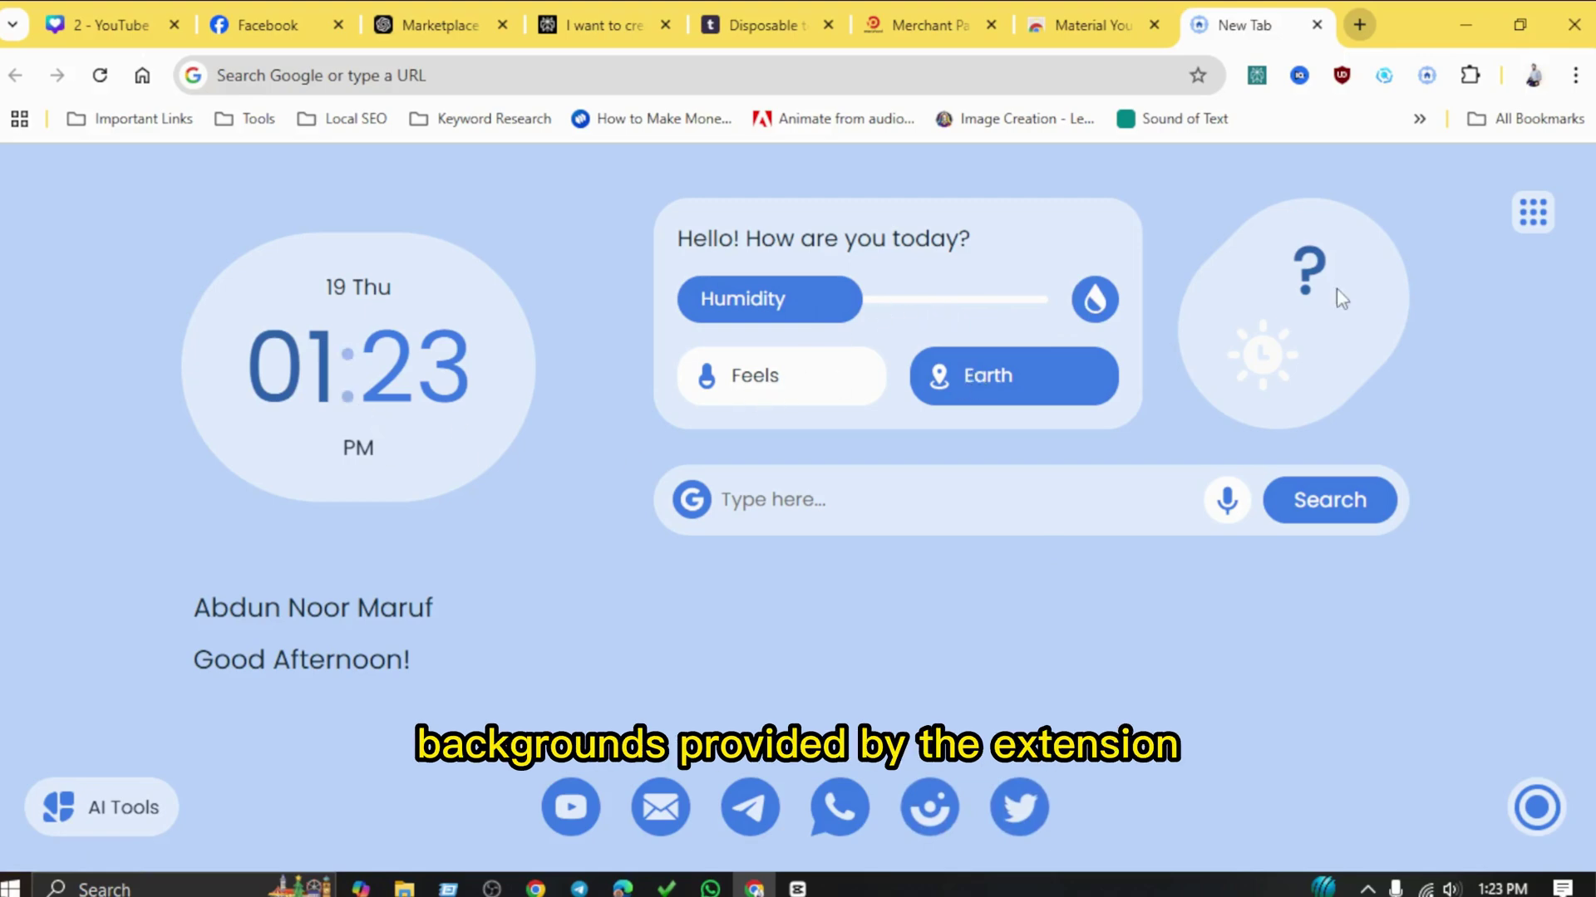
{"action": "left_click", "coordinate": [1532, 211]}
{"action": "scroll", "coordinate": [1404, 498], "scroll_direction": "down", "scroll_amount": 3}
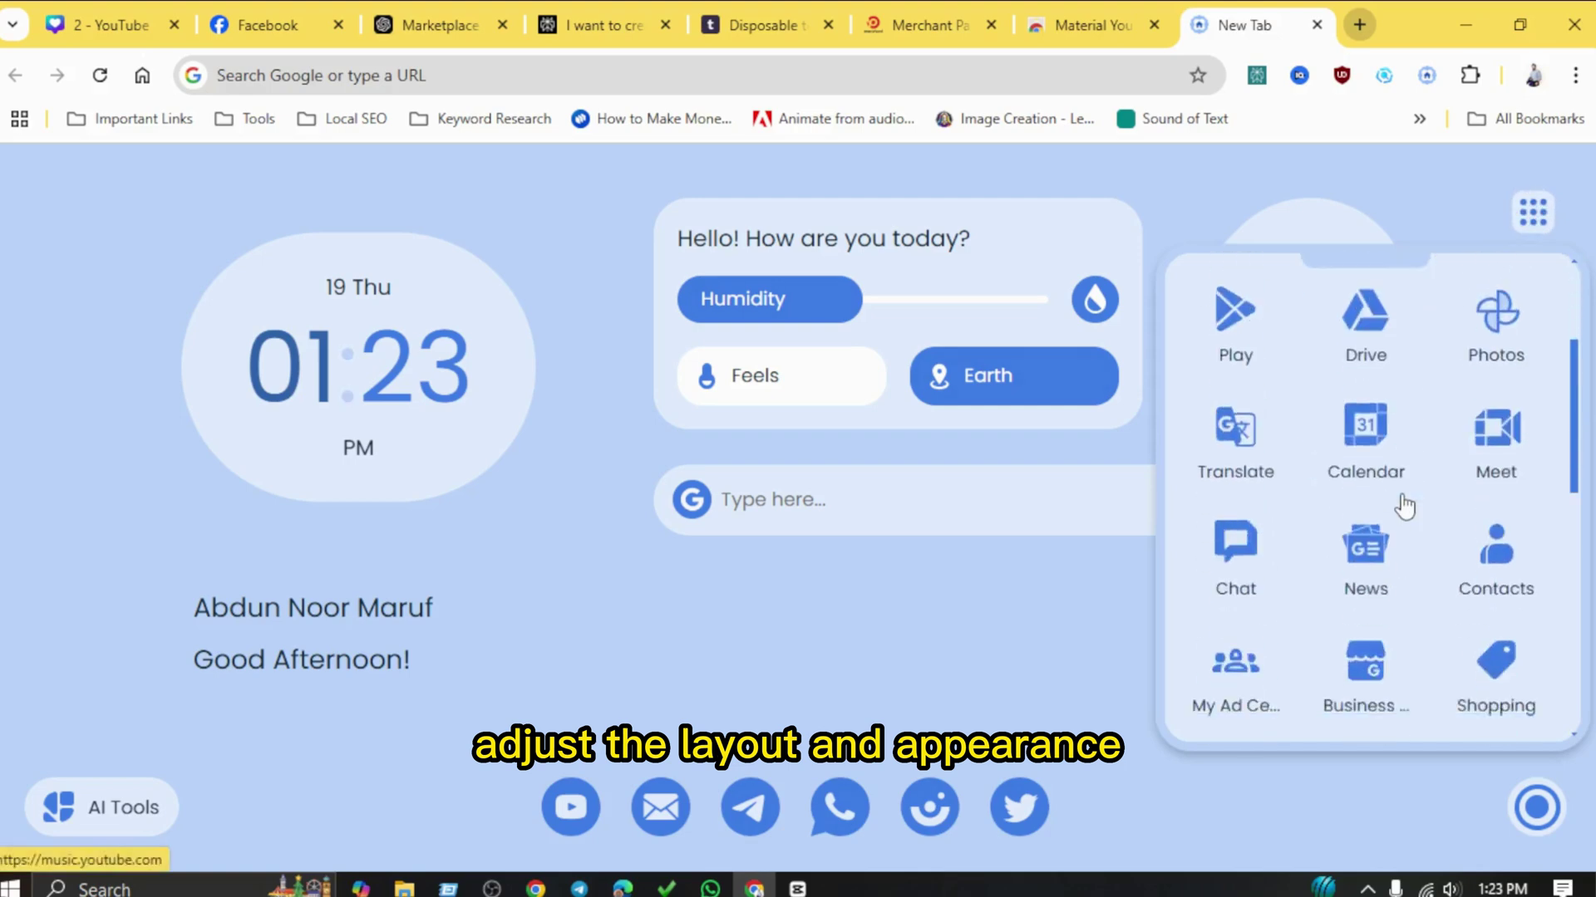
{"action": "scroll", "coordinate": [1404, 505], "scroll_direction": "down", "scroll_amount": 8}
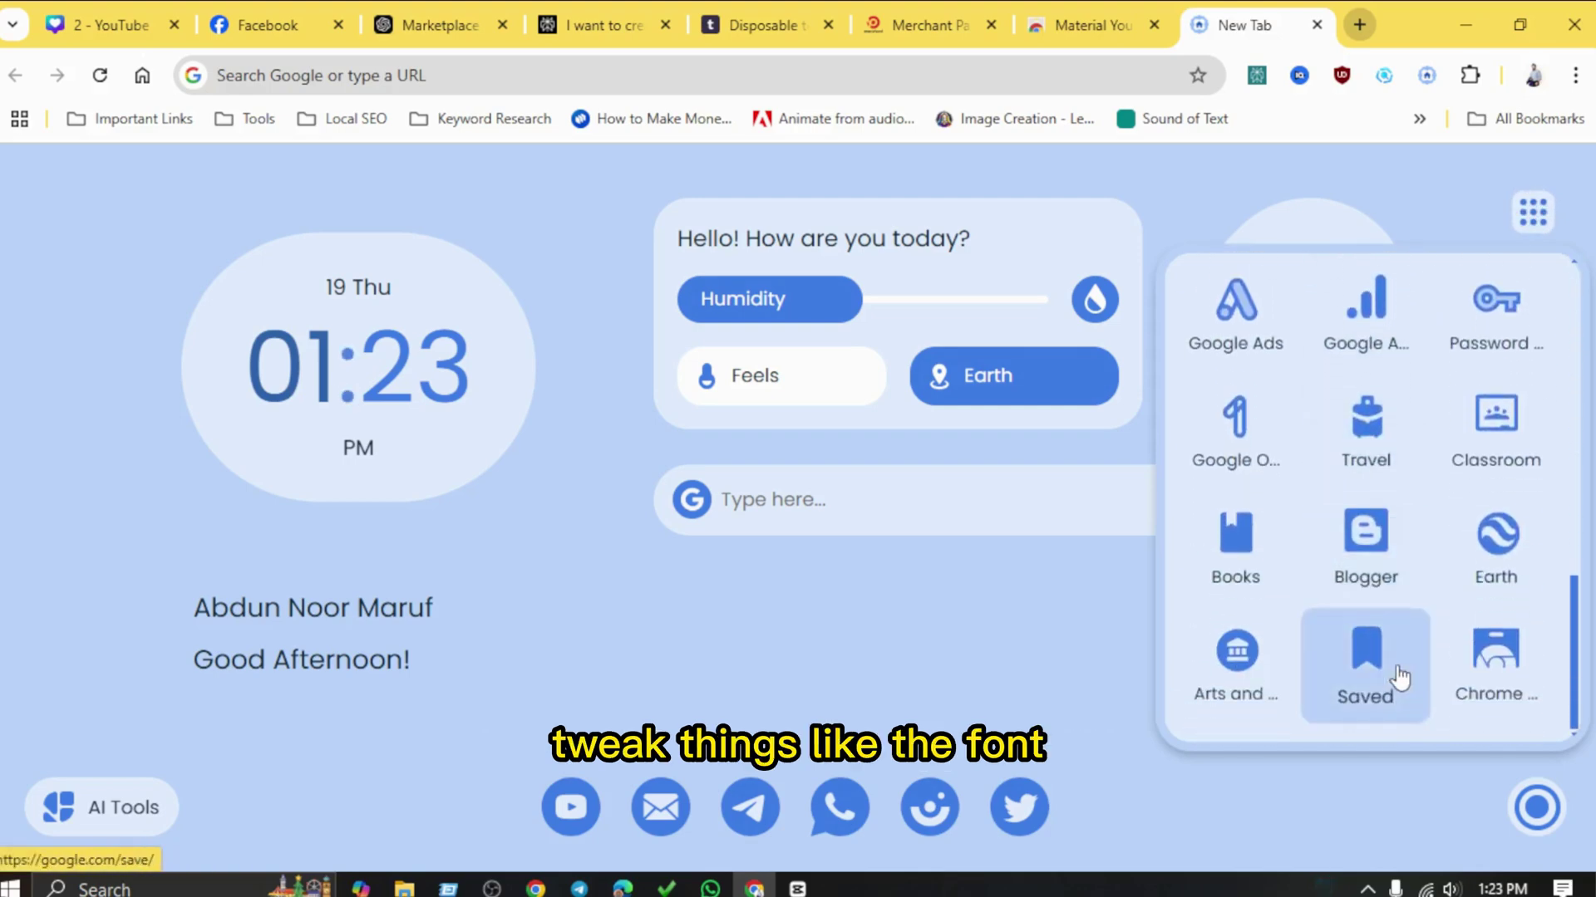
{"action": "scroll", "coordinate": [1401, 675], "scroll_direction": "up", "scroll_amount": 10}
Reopen the new tab settings and switch off Digital Clock to show an analog clock.
{"action": "left_click", "coordinate": [1471, 804]}
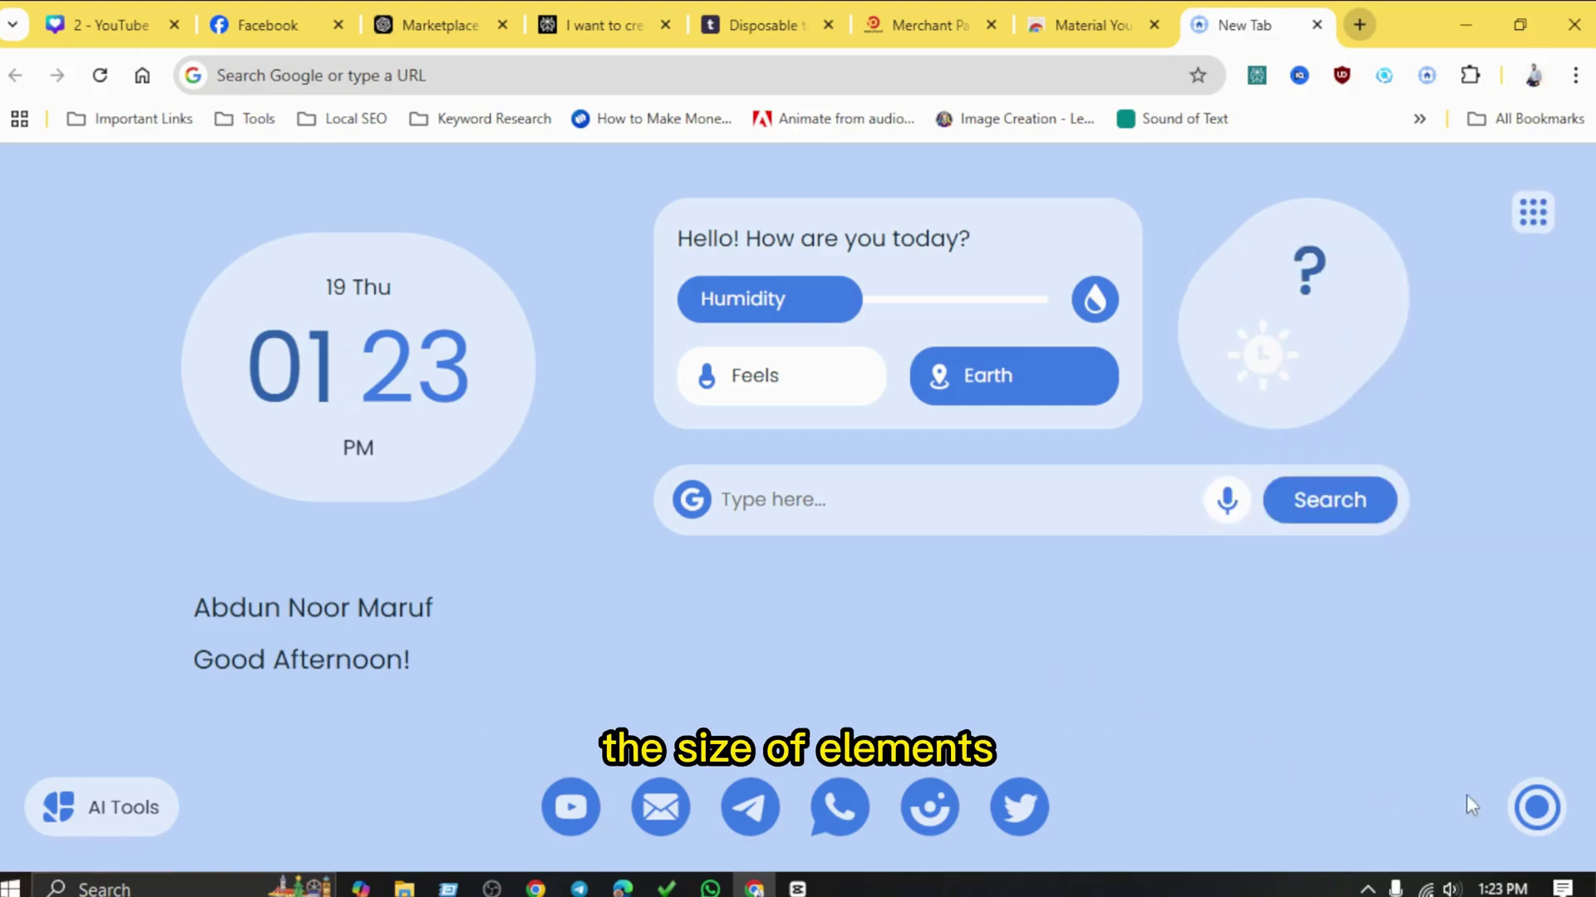
{"action": "left_click", "coordinate": [1536, 807]}
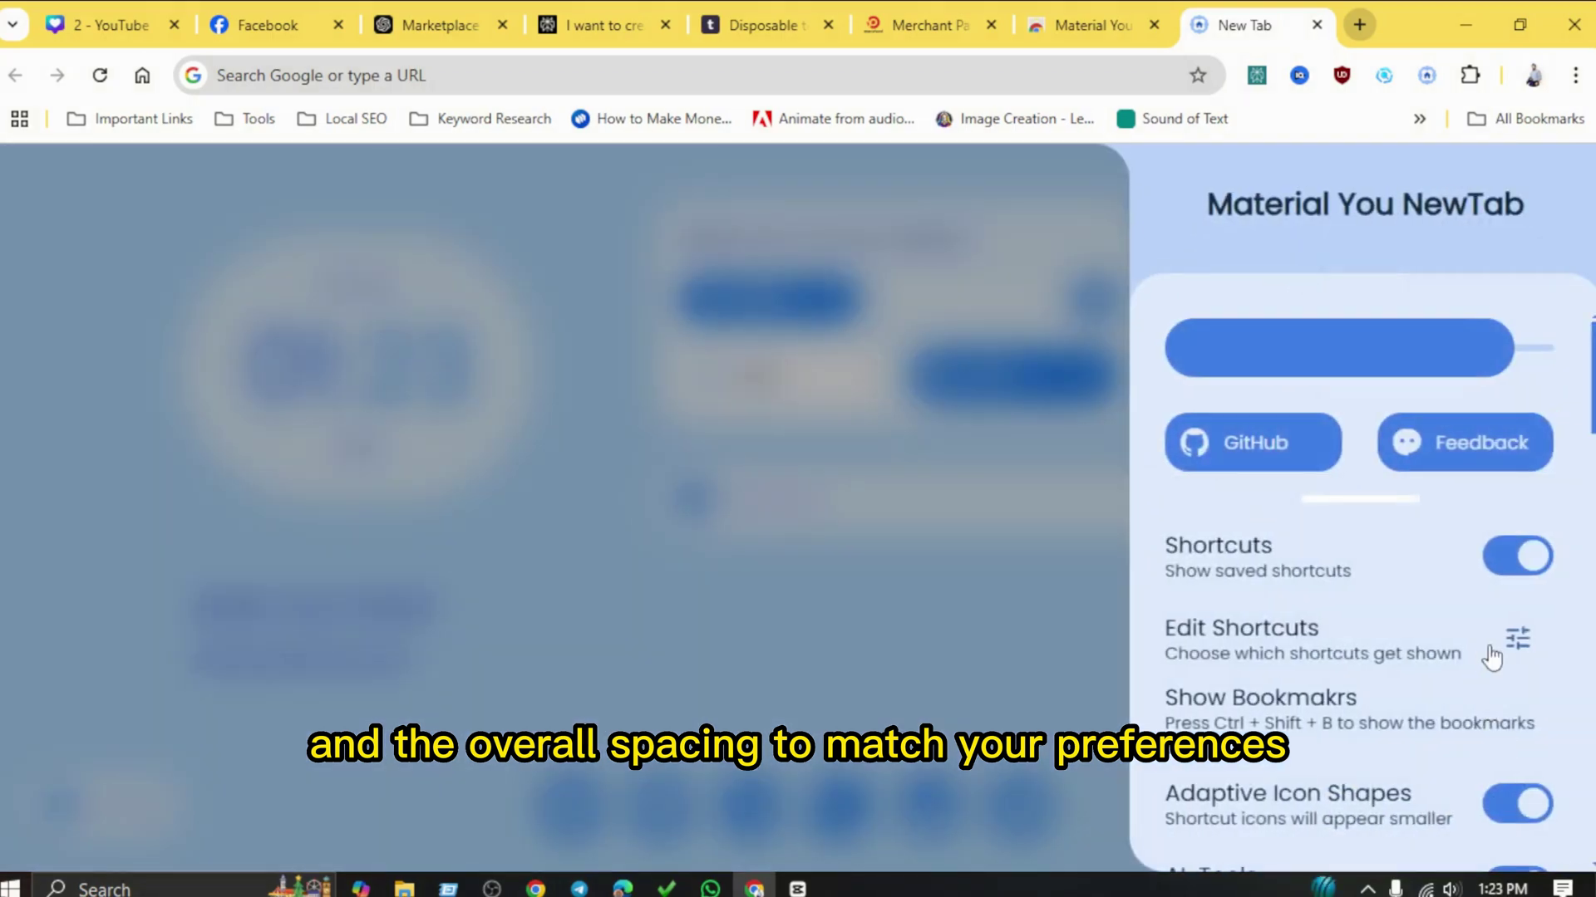
{"action": "scroll", "coordinate": [1511, 656], "scroll_direction": "down", "scroll_amount": 6}
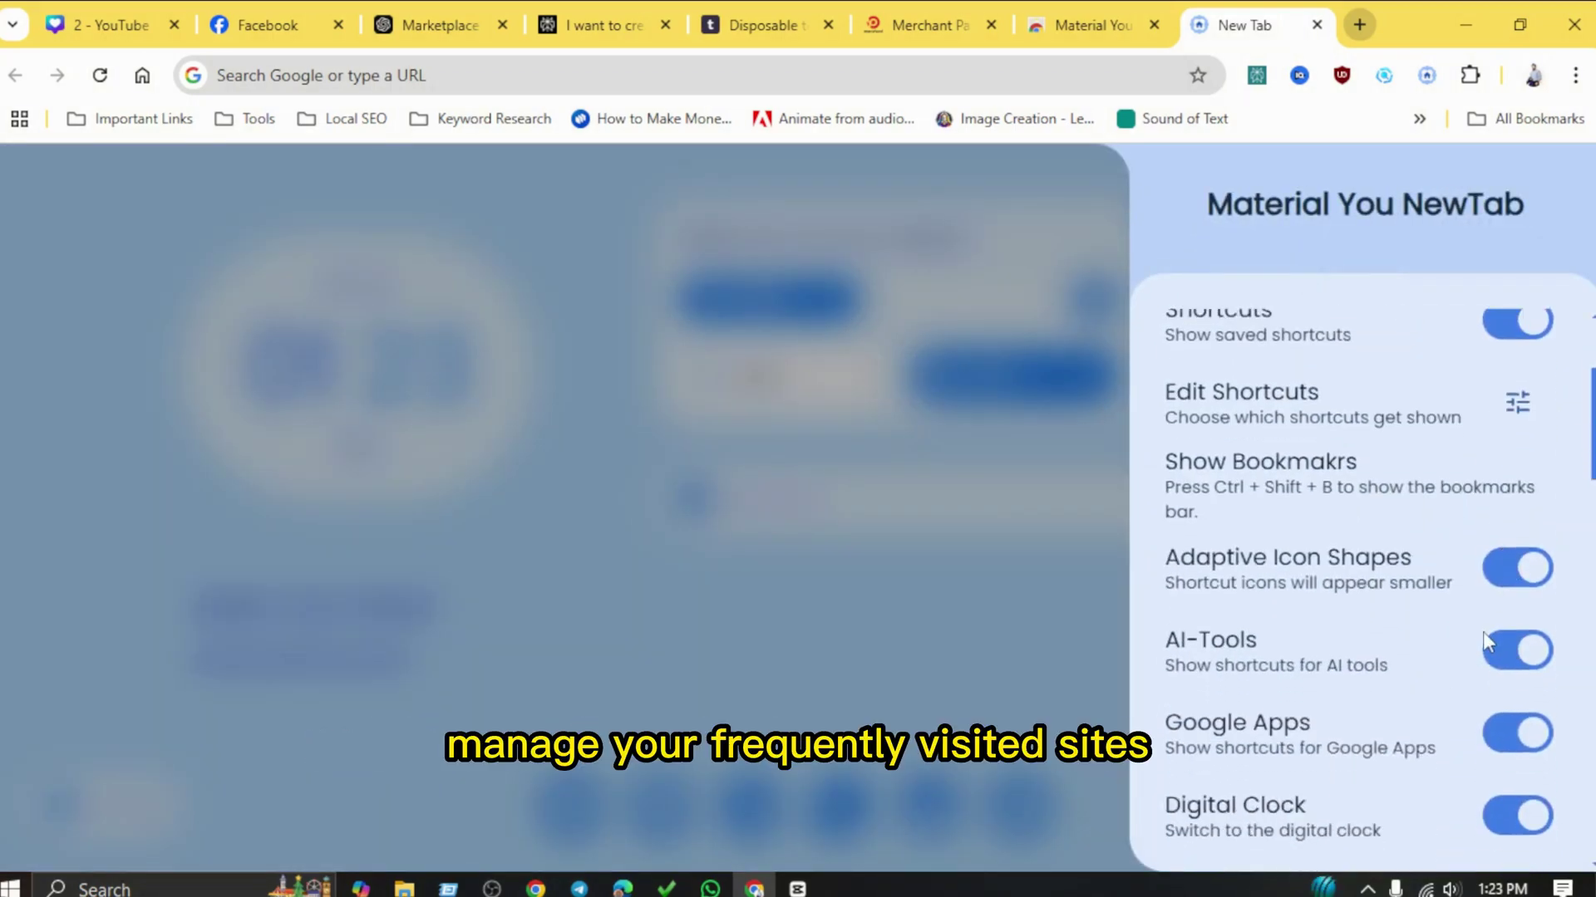
{"action": "left_click", "coordinate": [1524, 579]}
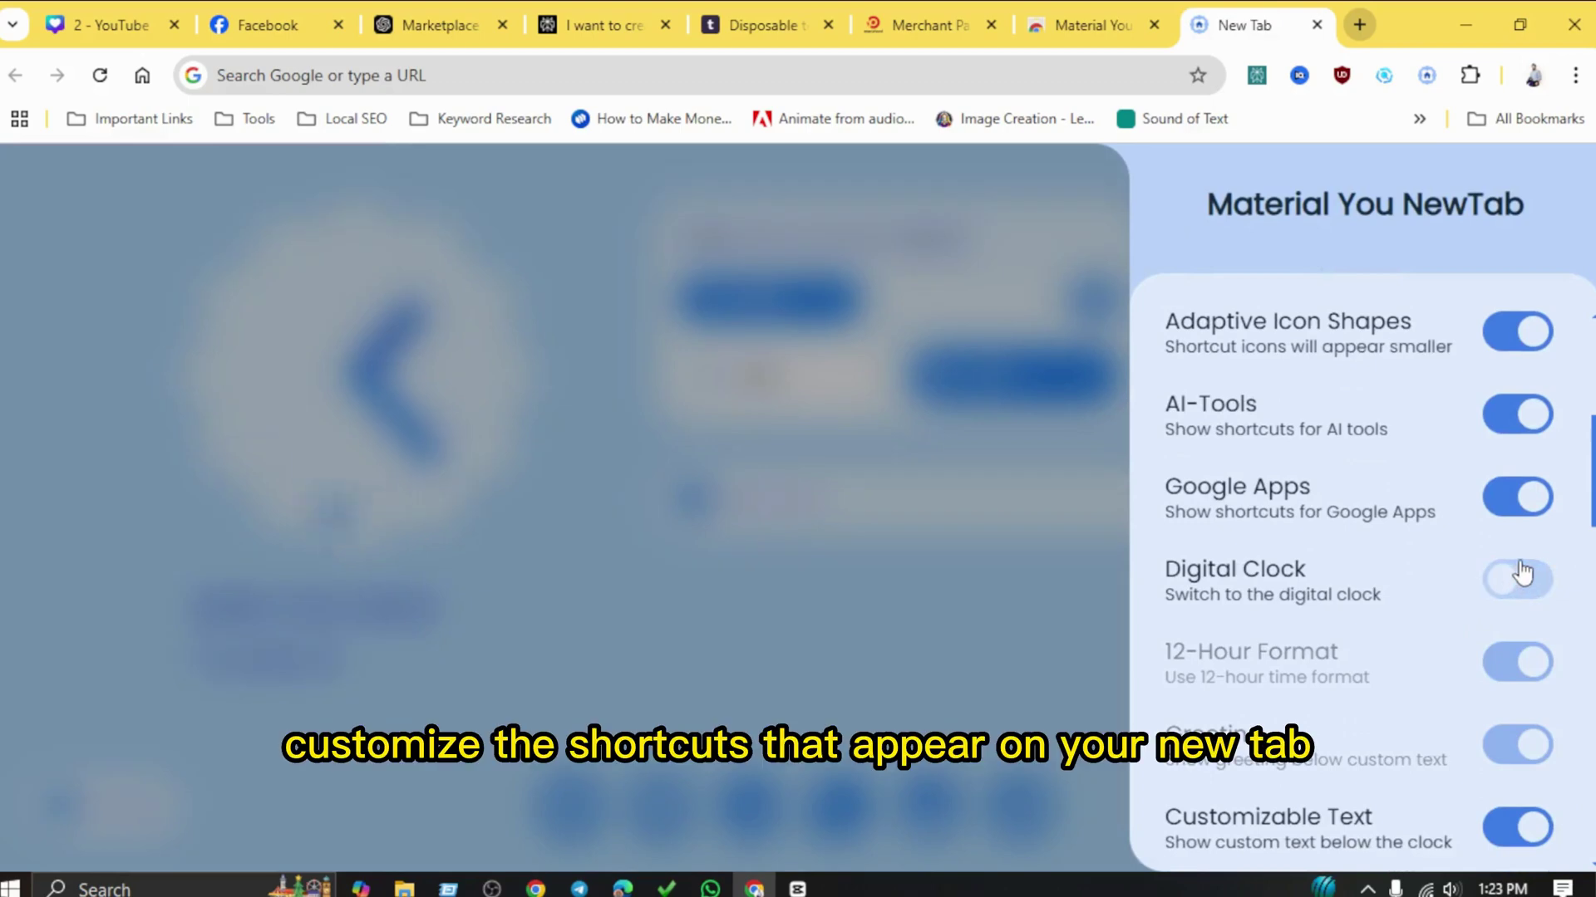
{"action": "scroll", "coordinate": [1482, 592], "scroll_direction": "down", "scroll_amount": 2}
{"action": "scroll", "coordinate": [1480, 590], "scroll_direction": "down", "scroll_amount": 2}
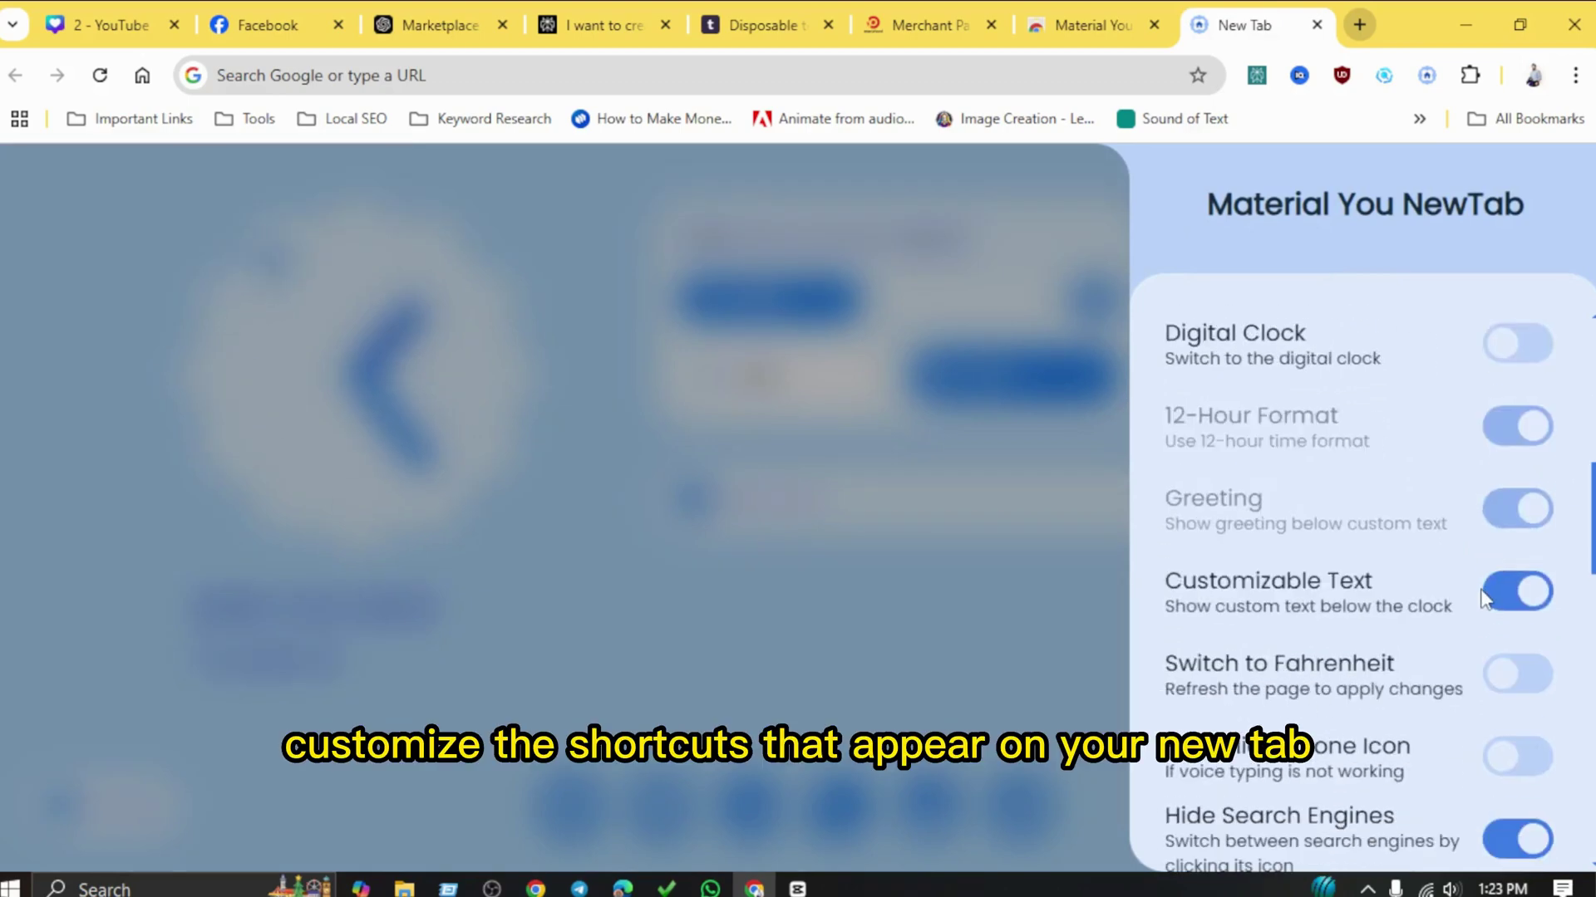
{"action": "scroll", "coordinate": [1485, 597], "scroll_direction": "down", "scroll_amount": 2}
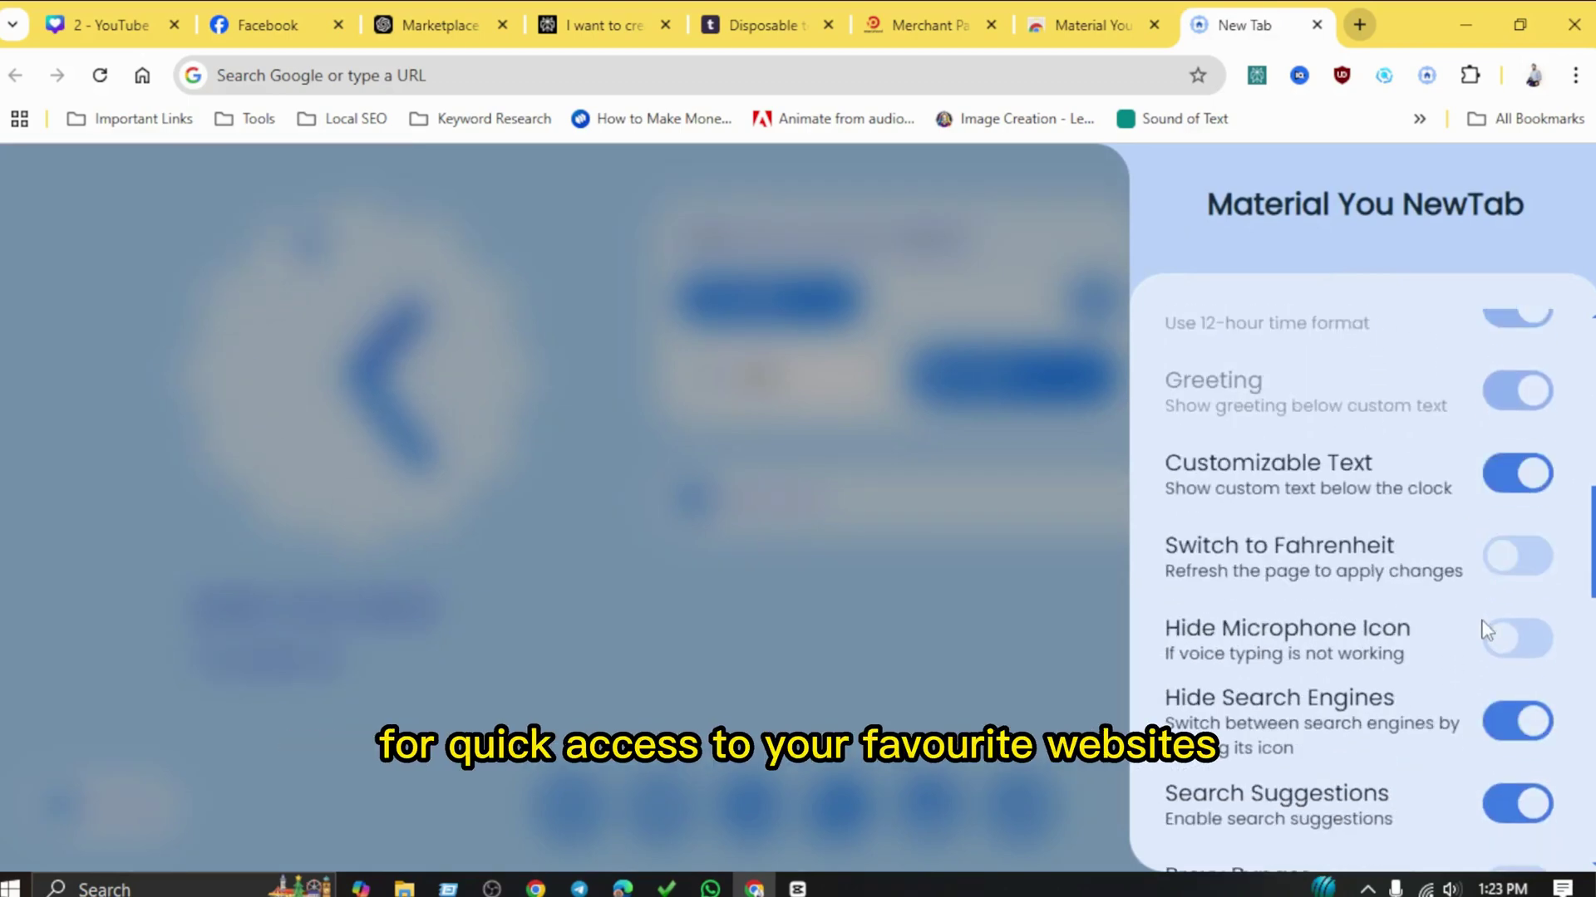
{"action": "scroll", "coordinate": [1487, 632], "scroll_direction": "down", "scroll_amount": 3}
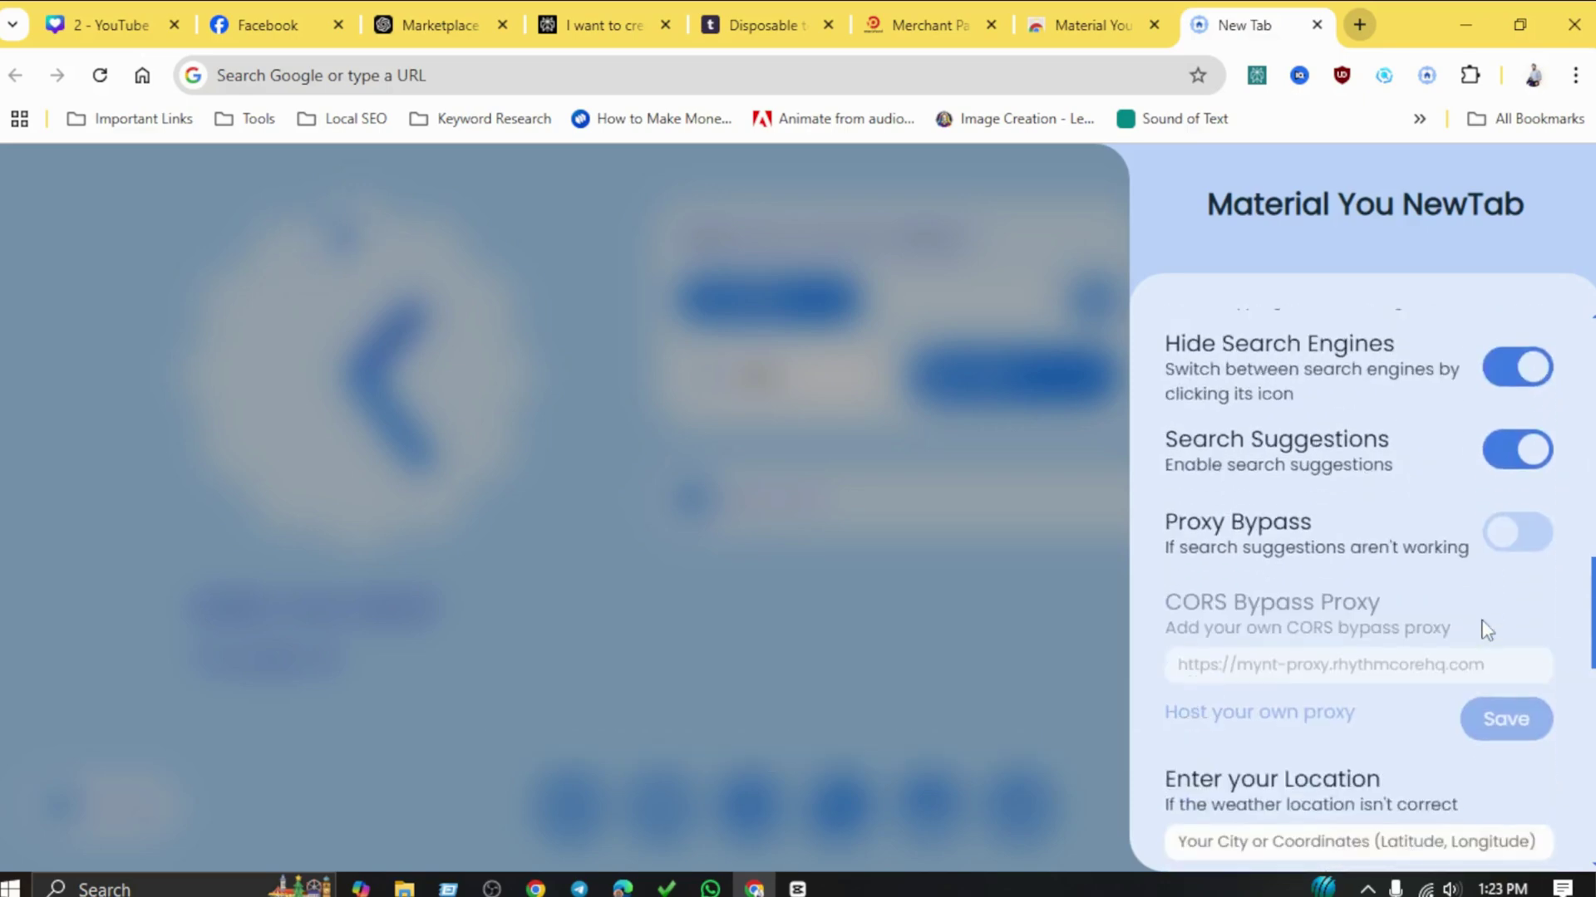
{"action": "scroll", "coordinate": [1487, 630], "scroll_direction": "down", "scroll_amount": 3}
{"action": "scroll", "coordinate": [1487, 631], "scroll_direction": "down", "scroll_amount": 10}
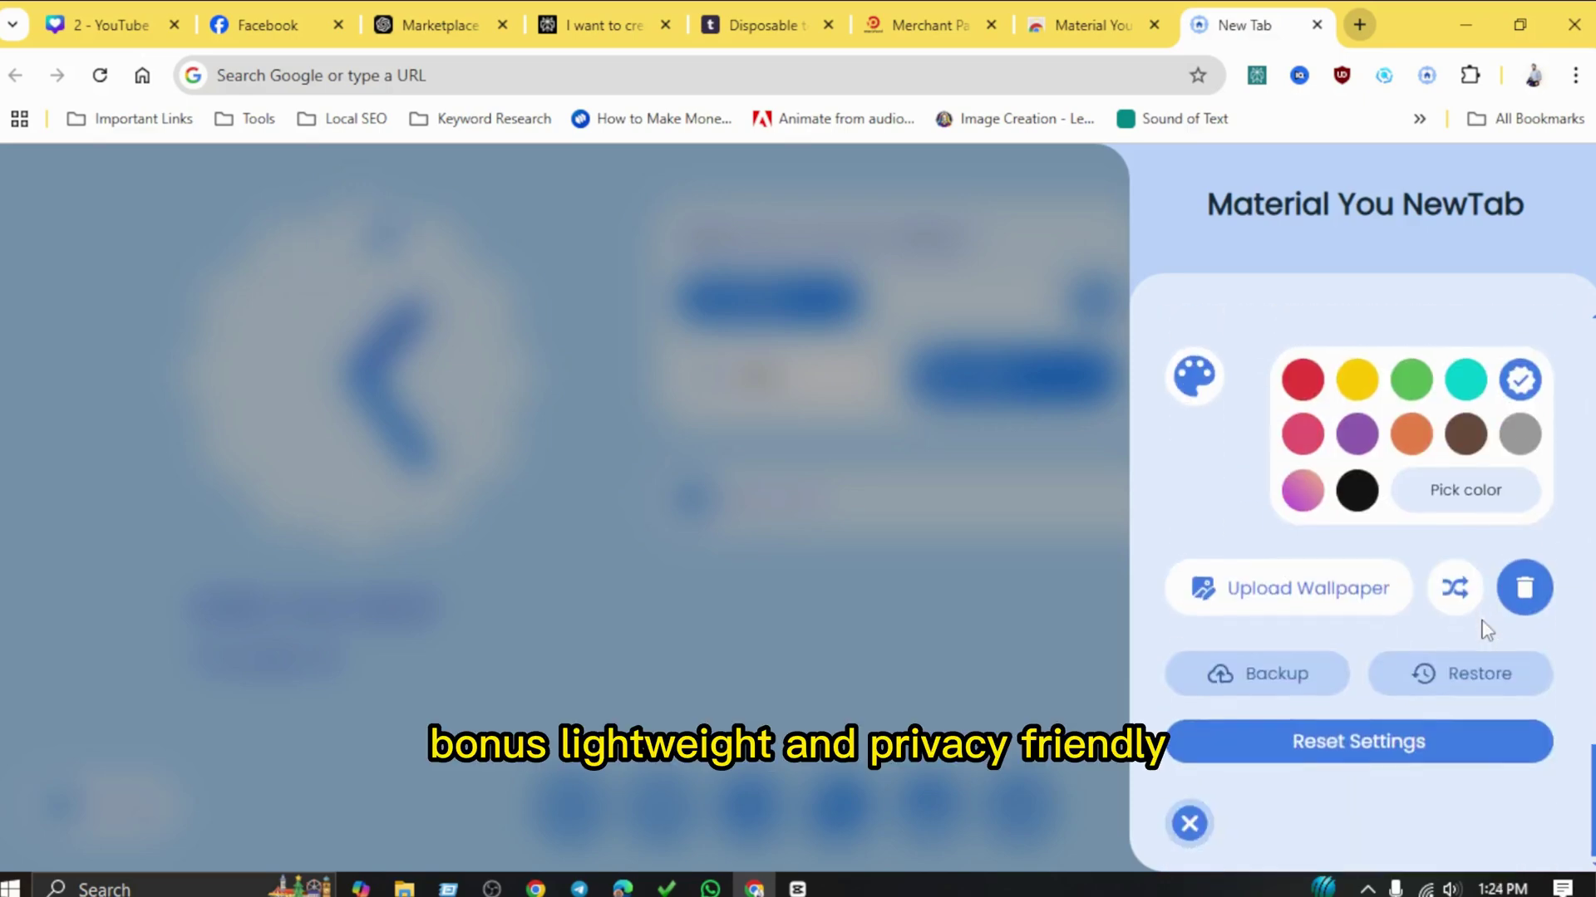
After trying purple and gradient, apply the black theme and close the settings.
{"action": "left_click", "coordinate": [1357, 491]}
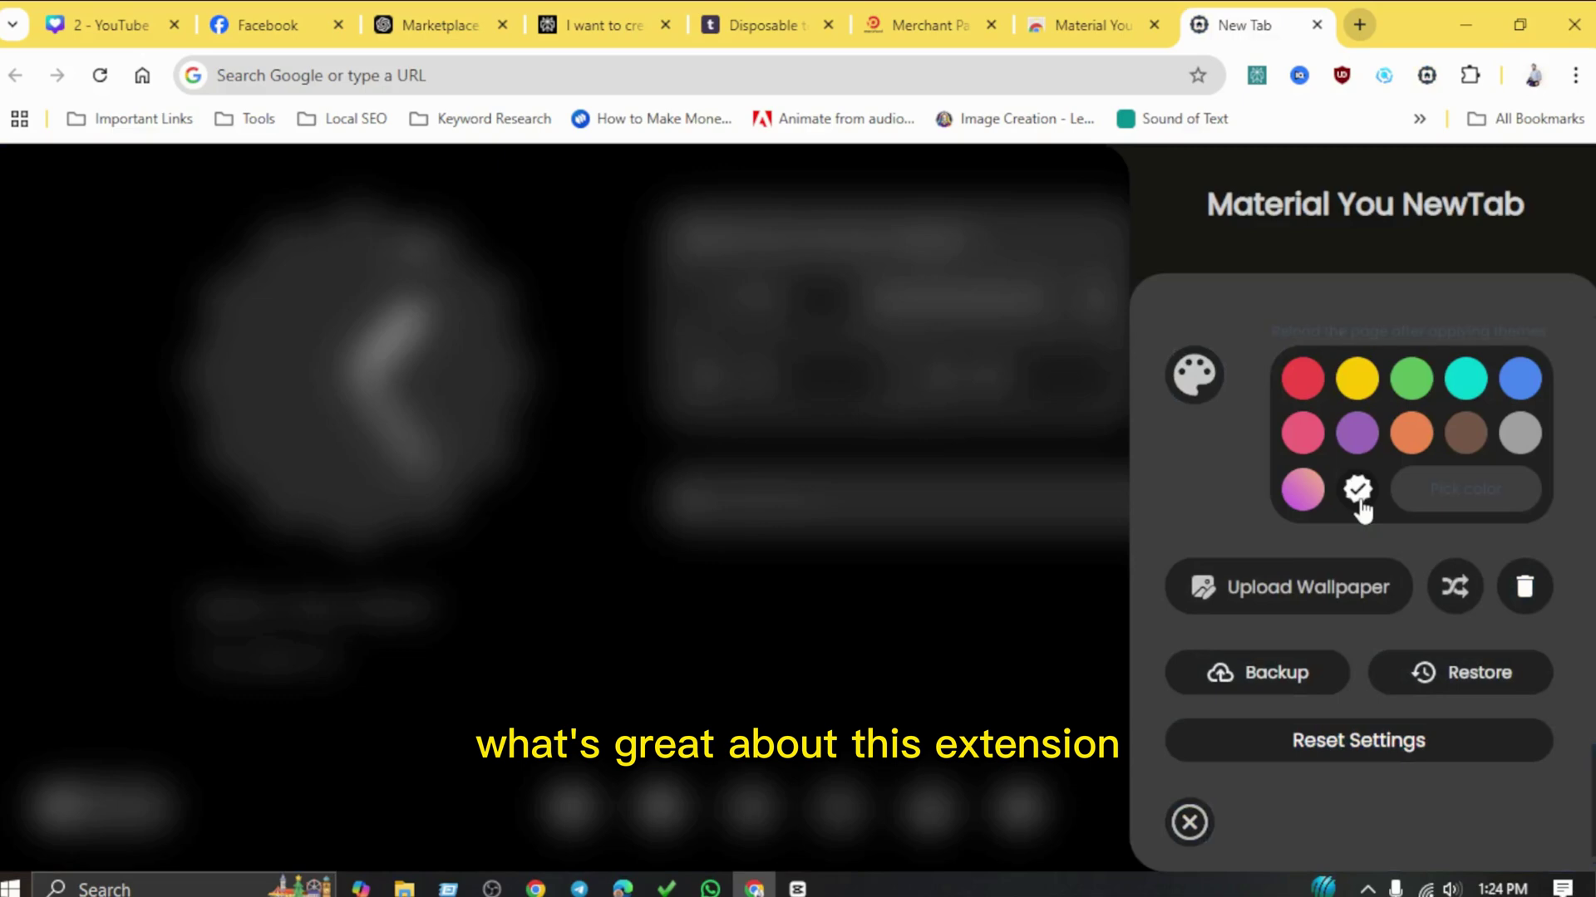
{"action": "left_click", "coordinate": [1338, 435]}
{"action": "left_click", "coordinate": [1302, 490]}
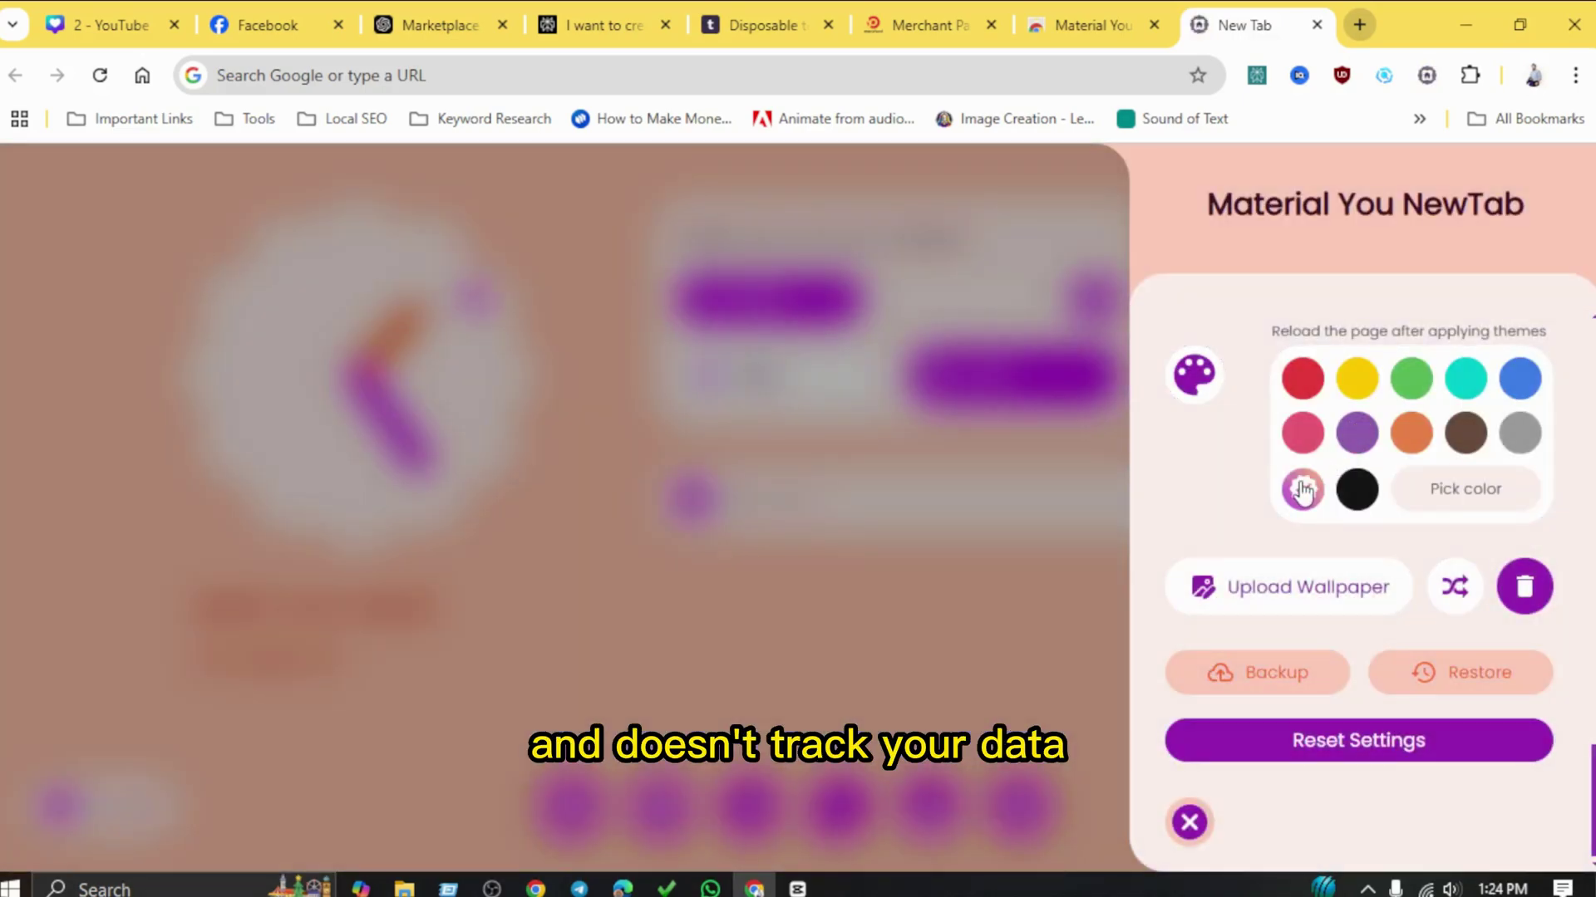
{"action": "left_click", "coordinate": [1357, 491]}
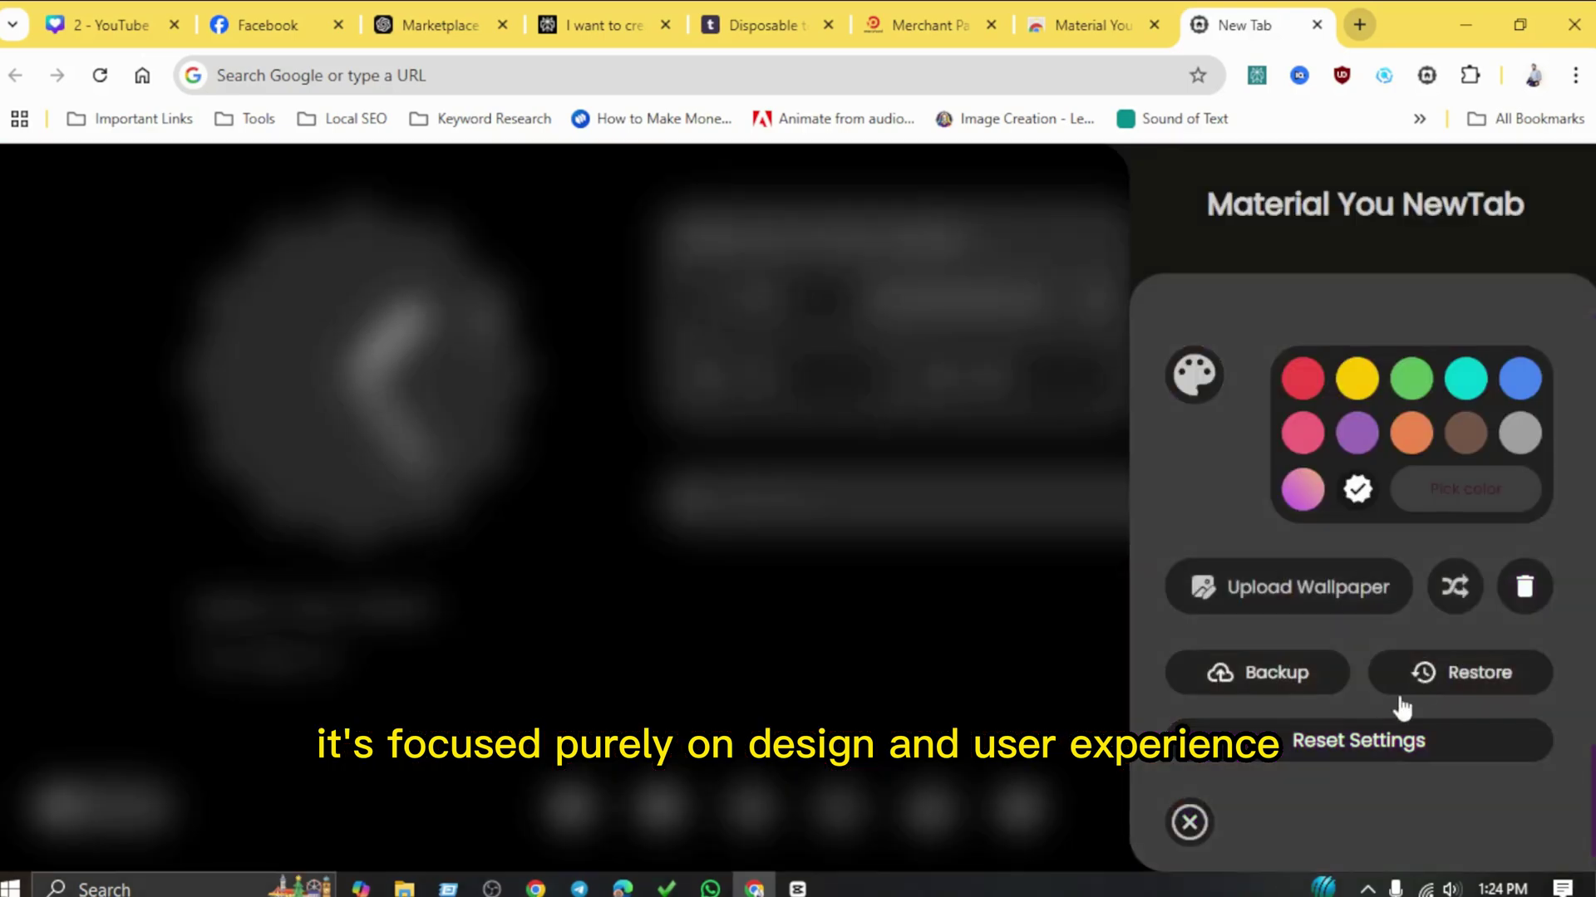
{"action": "left_click", "coordinate": [1031, 661]}
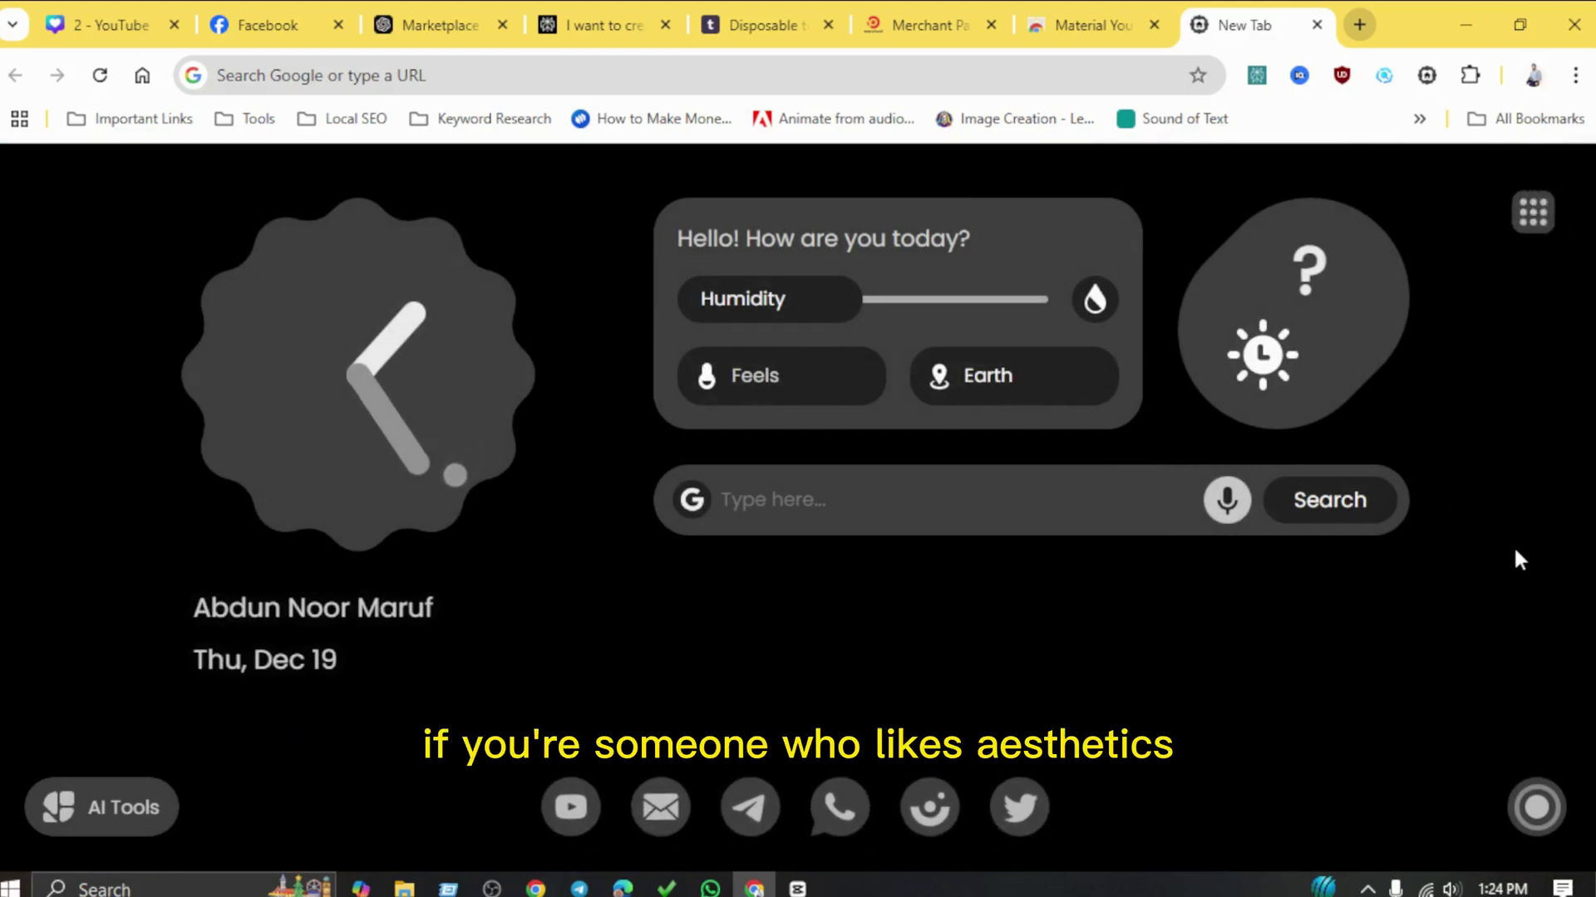
Search for 'facebook' from the Material You NewTab search box.
{"action": "left_click", "coordinate": [1361, 29]}
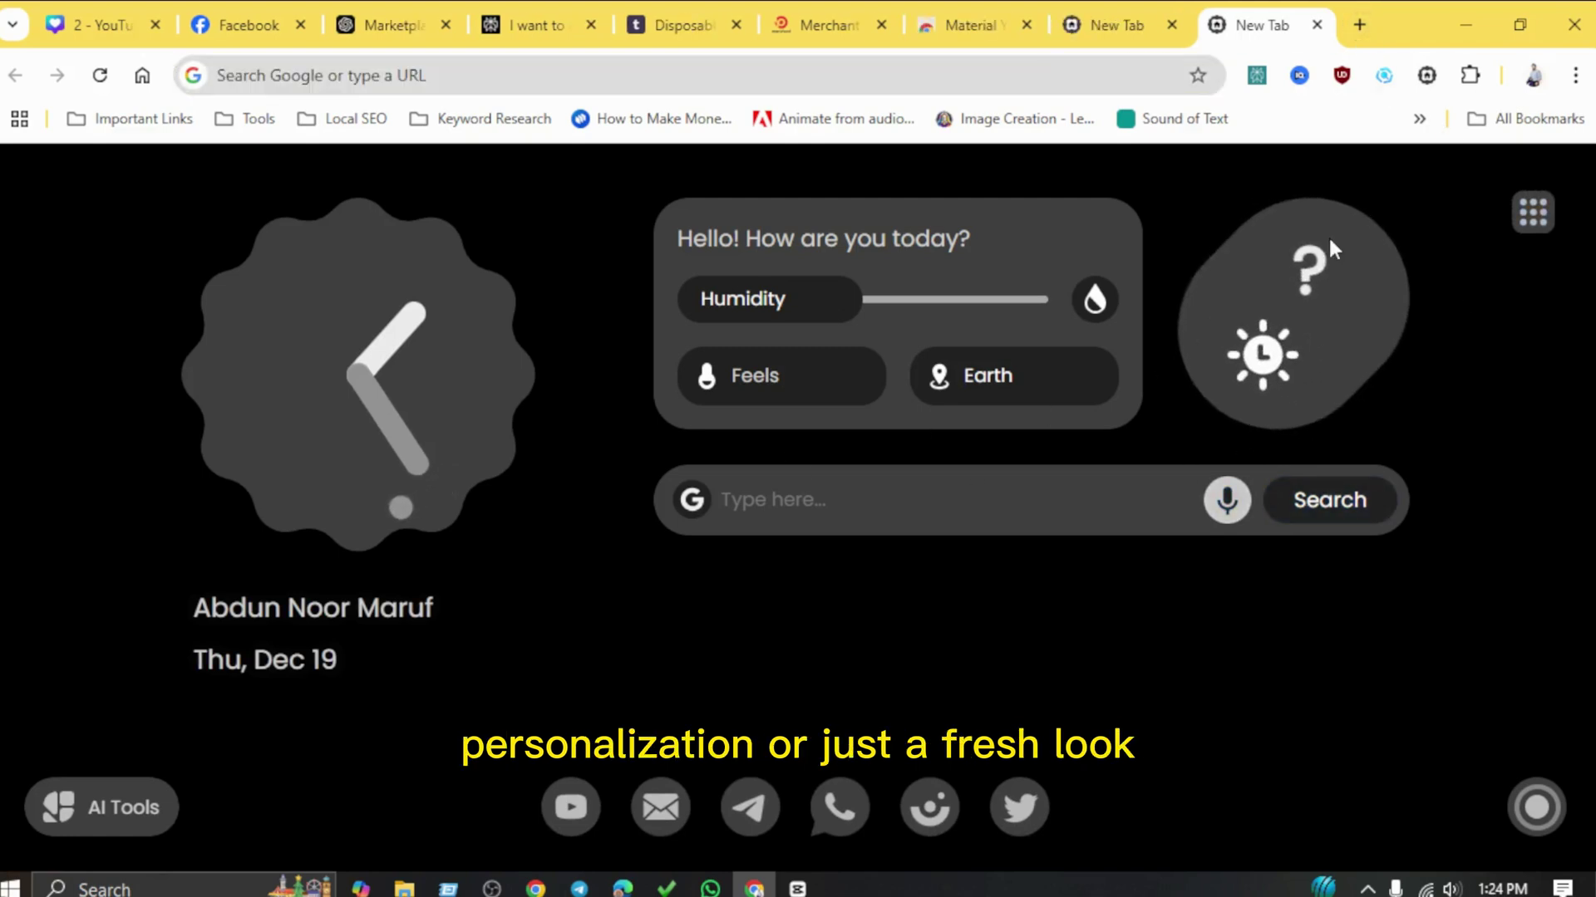
{"action": "left_click", "coordinate": [1316, 26]}
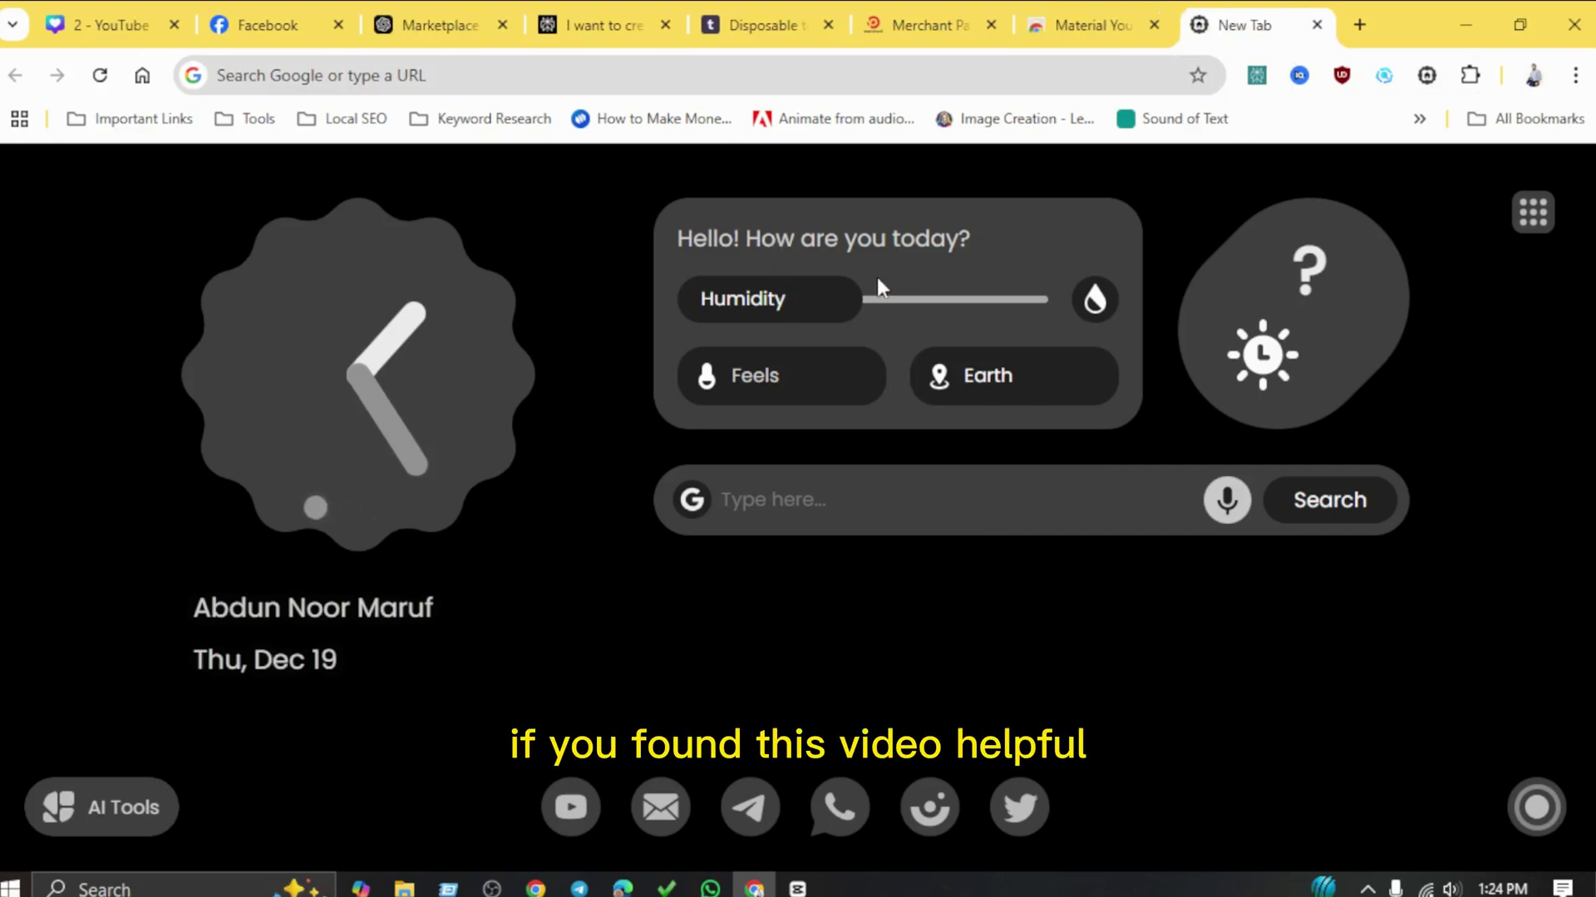
{"action": "left_click", "coordinate": [793, 502]}
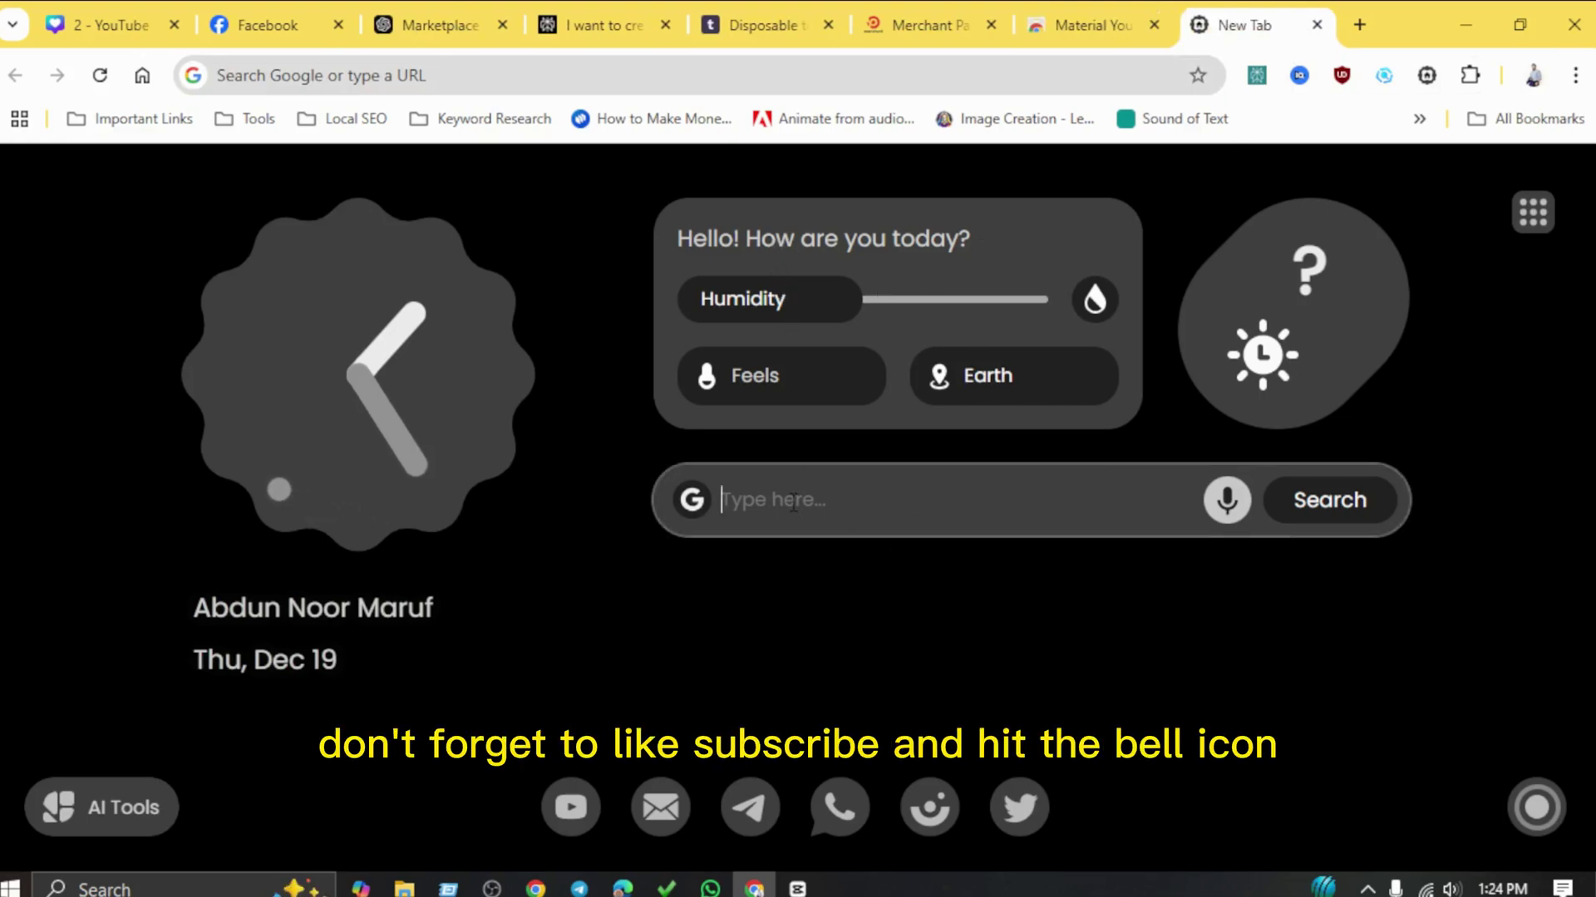
{"action": "type", "text": "fac"}
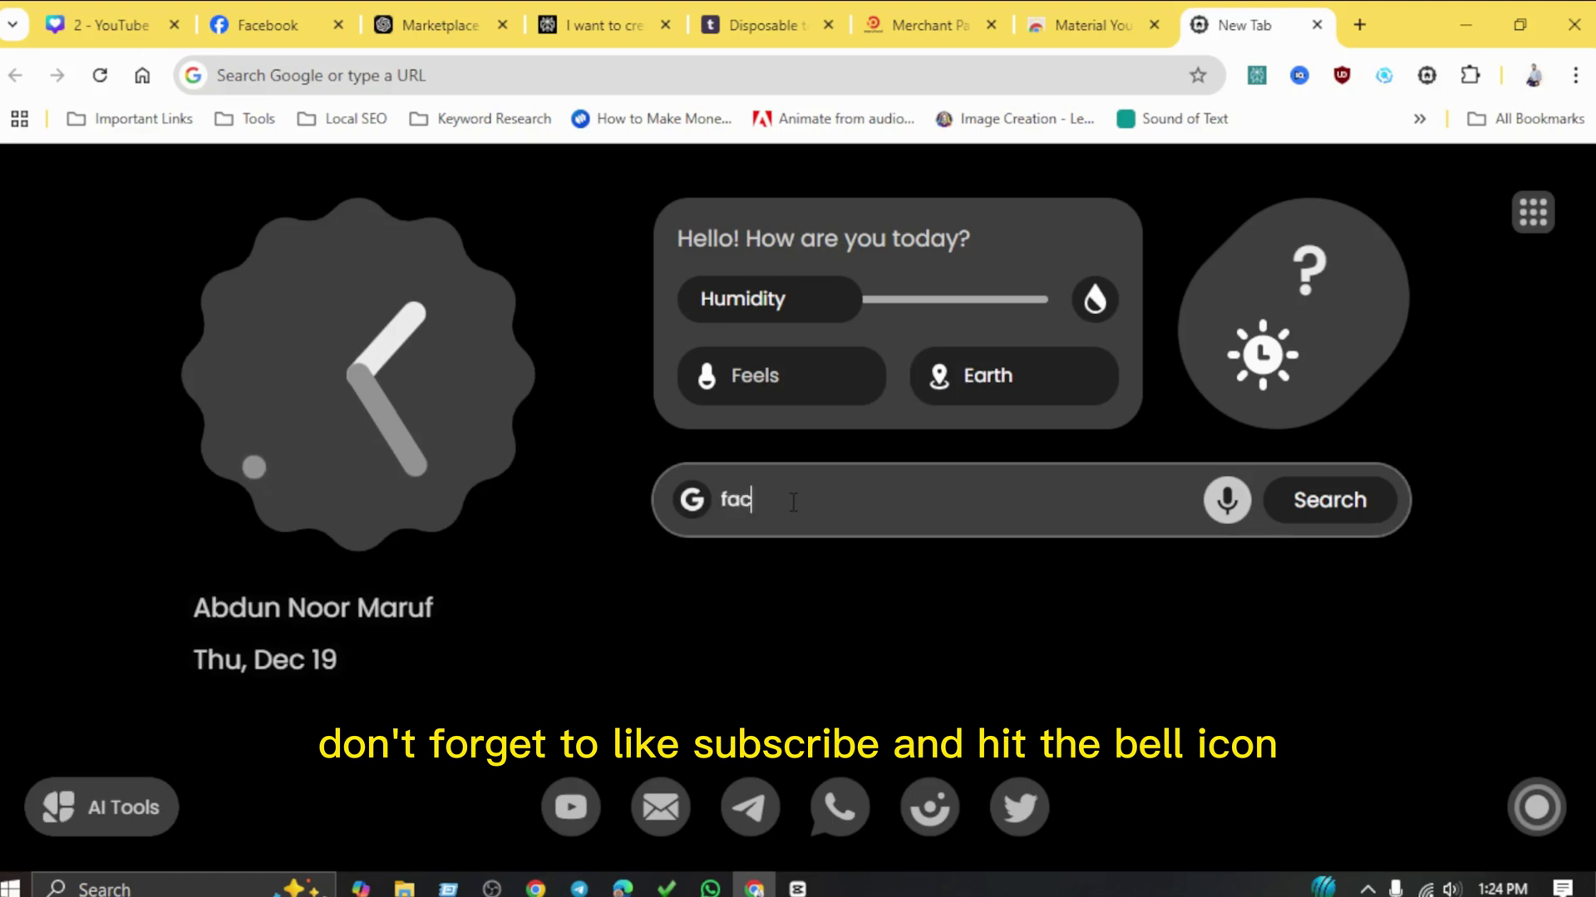
{"action": "type", "text": "ebook"}
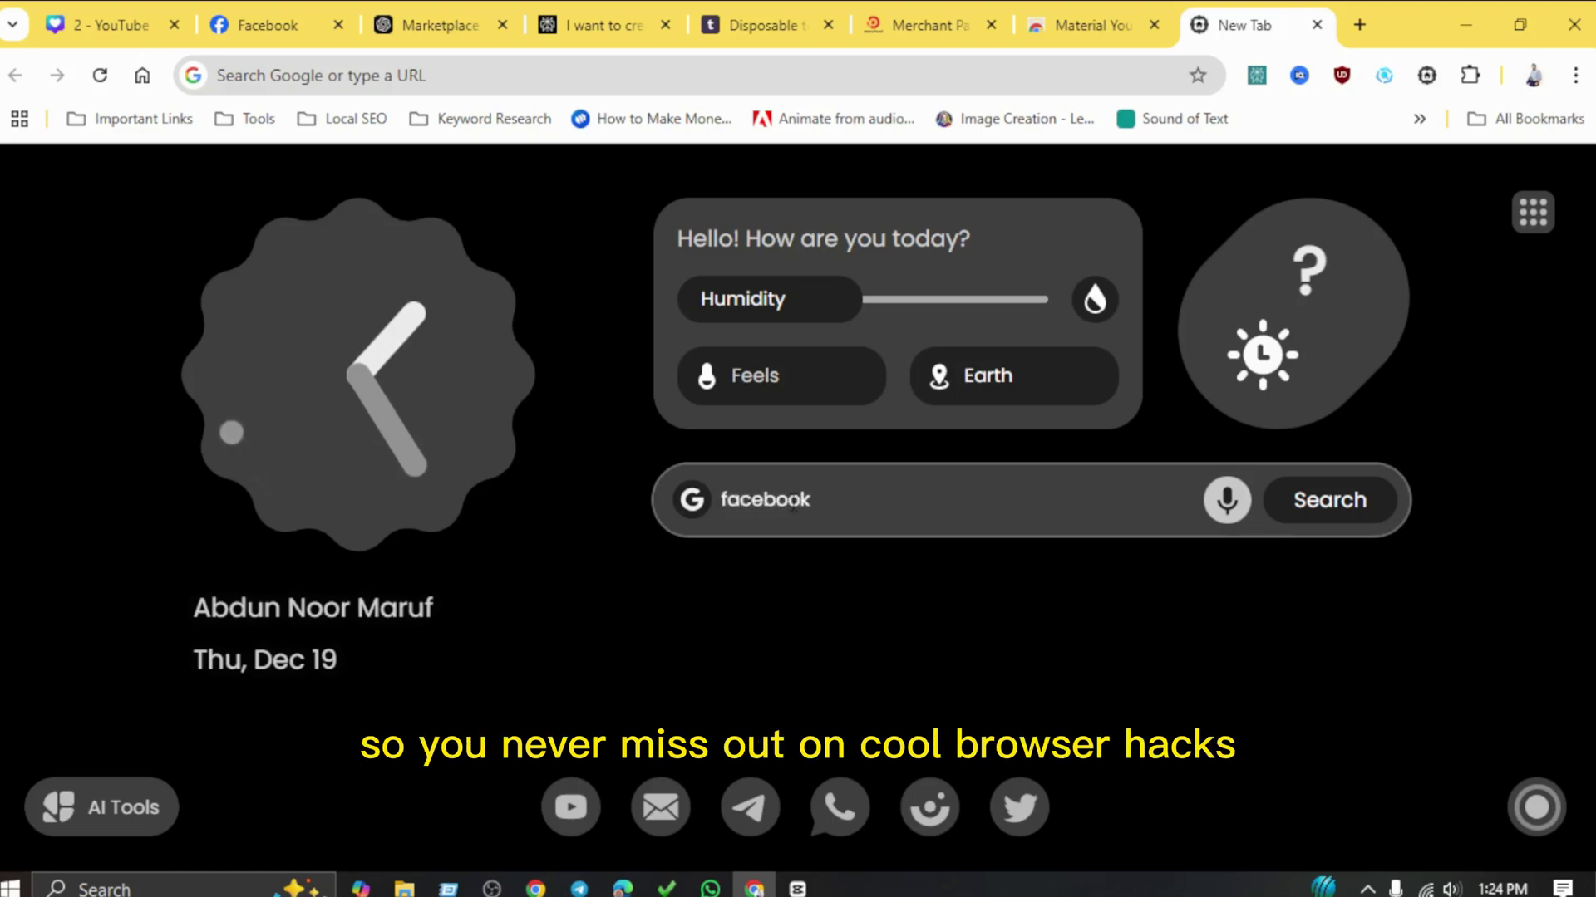
{"action": "key", "text": "Return"}
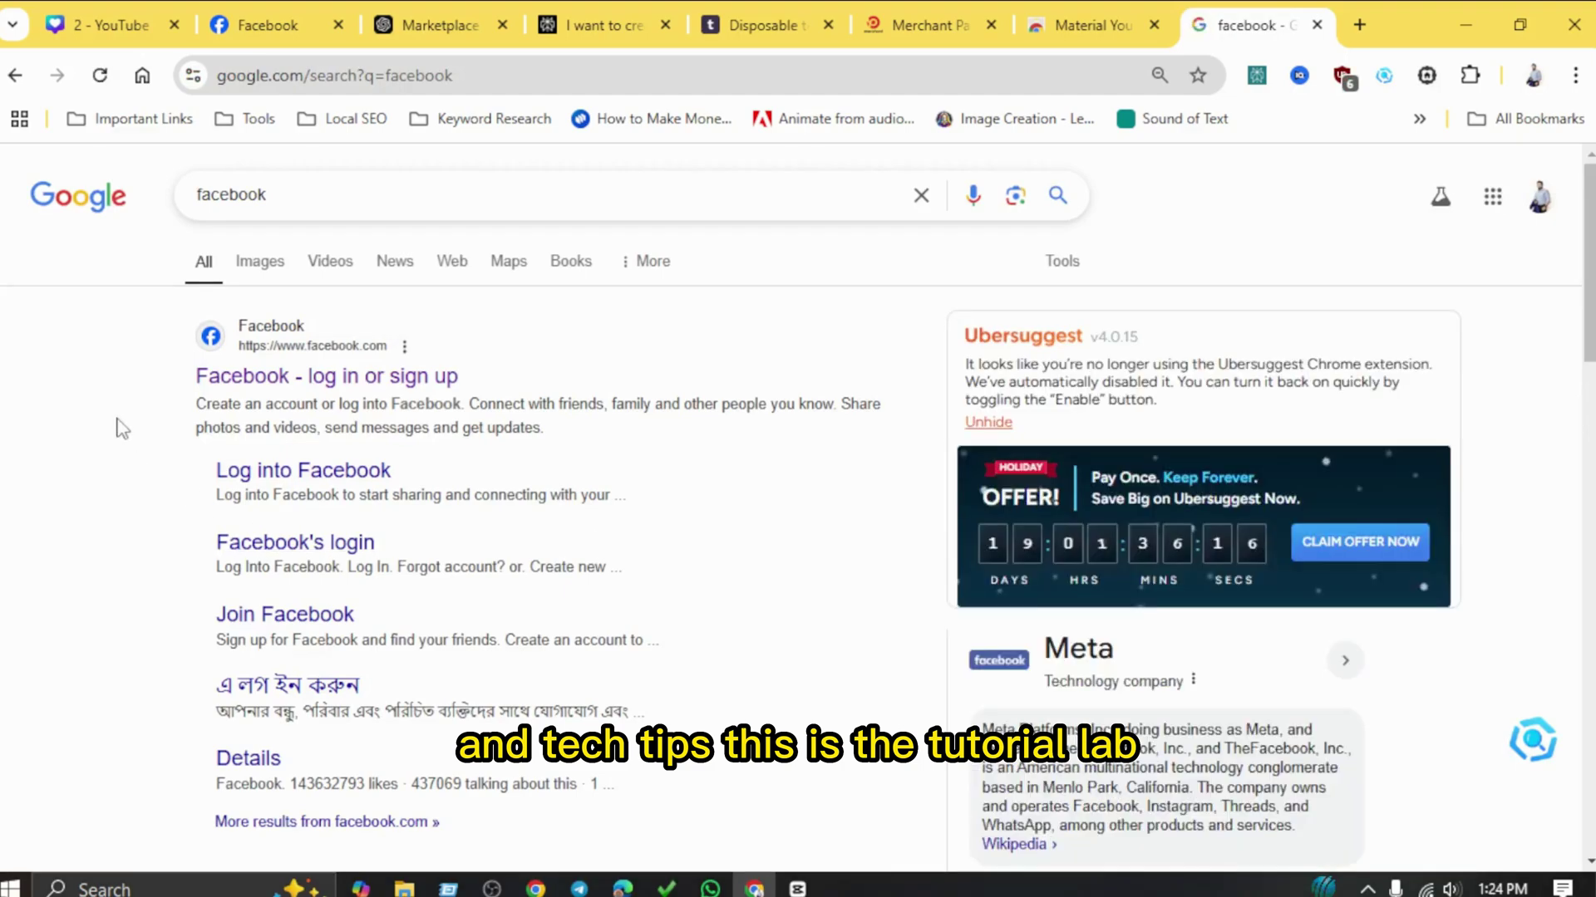
{"action": "scroll", "coordinate": [912, 399], "scroll_direction": "down", "scroll_amount": 4}
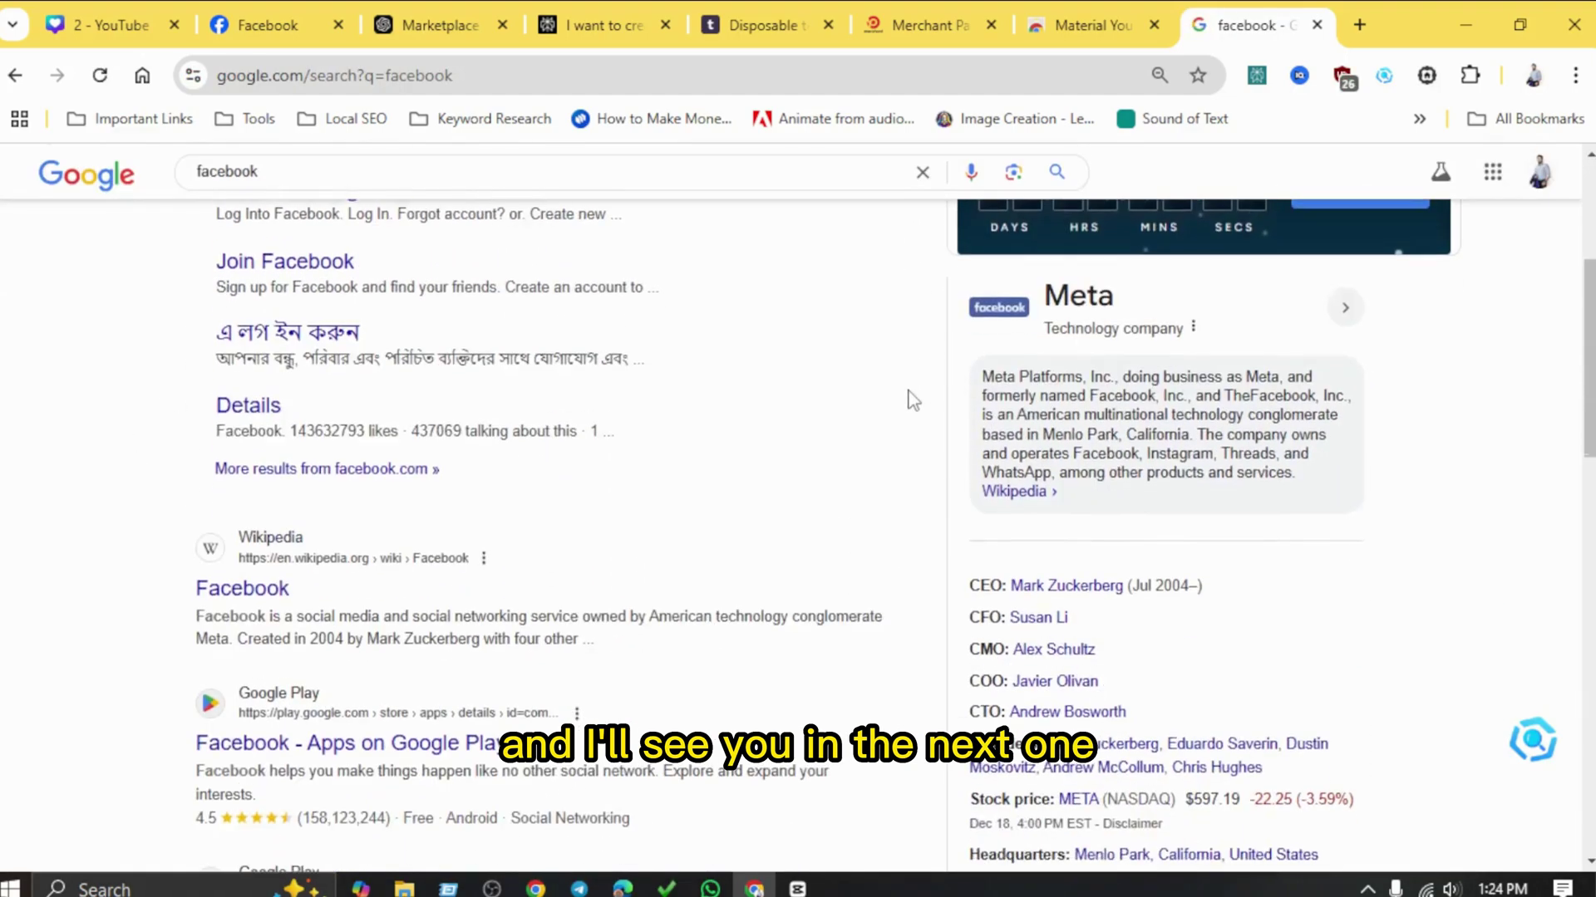